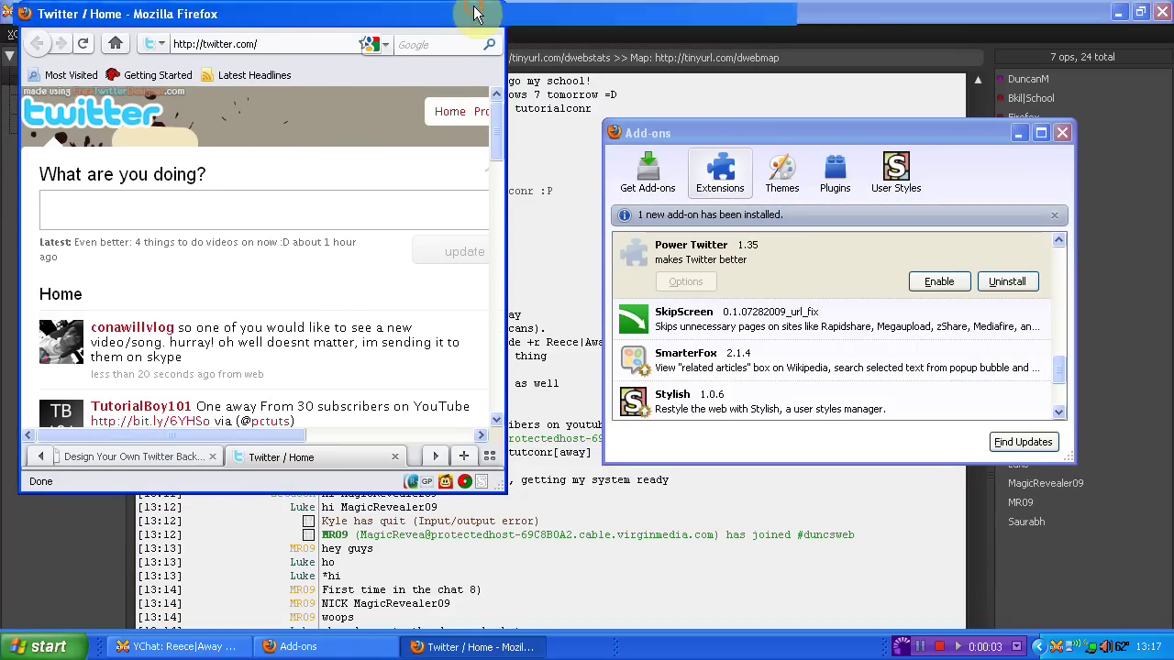
Maximize Firefox and scroll the Twitter home timeline with its splatter-and-arrows background.
double_click(476, 13)
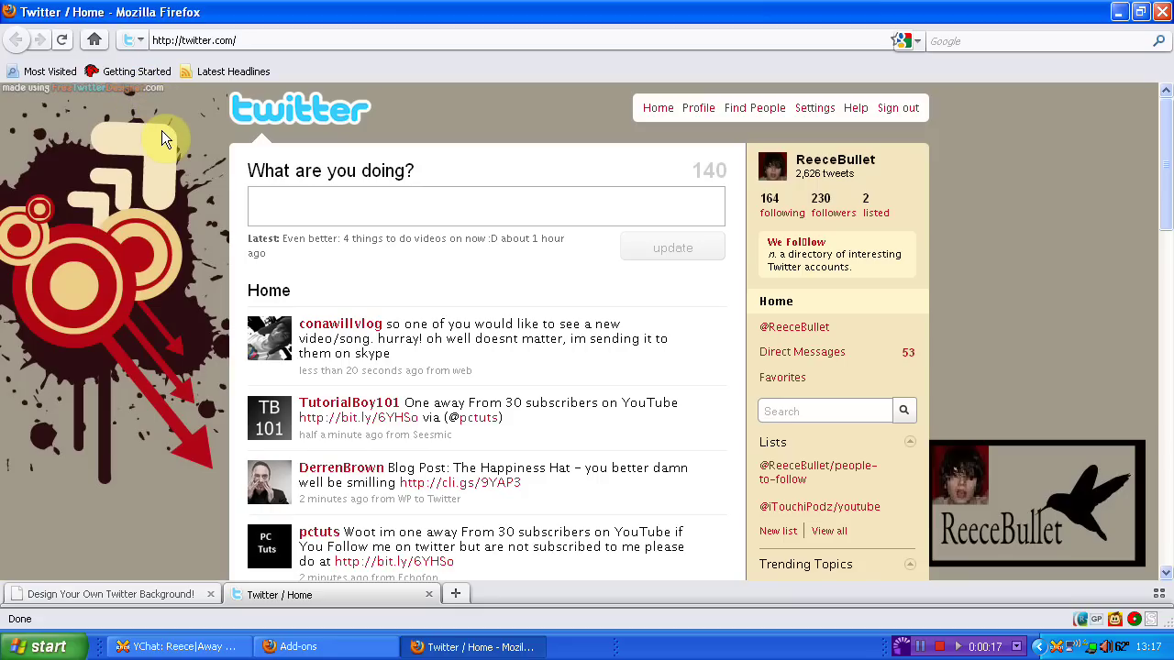
scroll(161, 130, "down", 1)
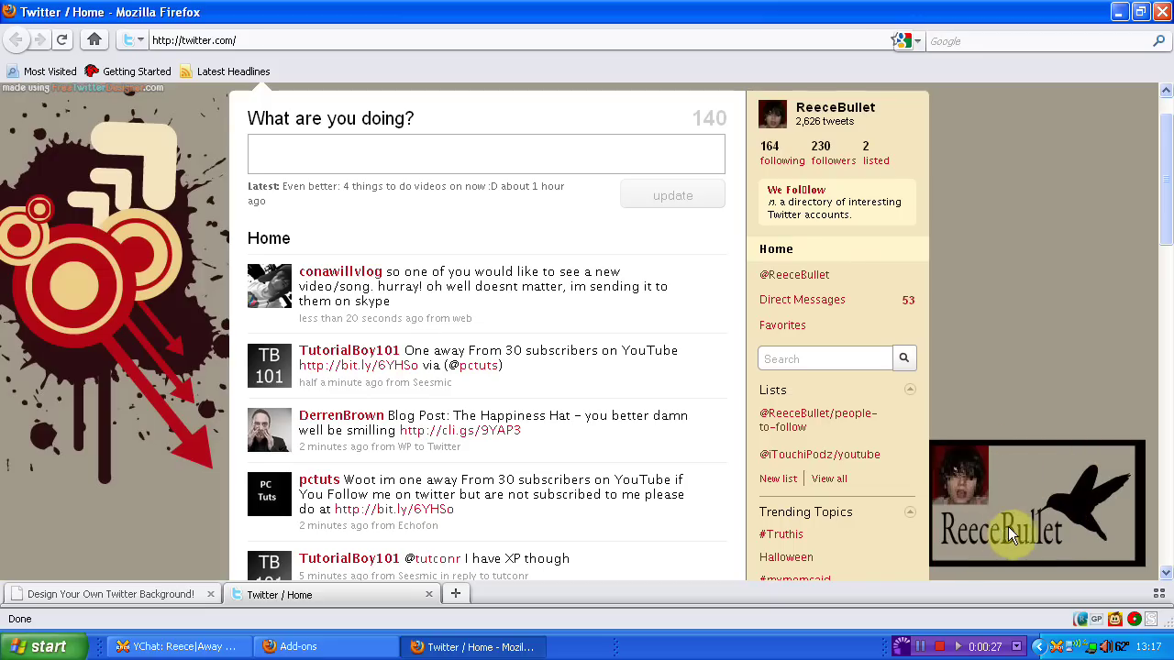
scroll(1032, 529, "up", 1)
scroll(986, 390, "down", 5)
scroll(981, 385, "down", 5)
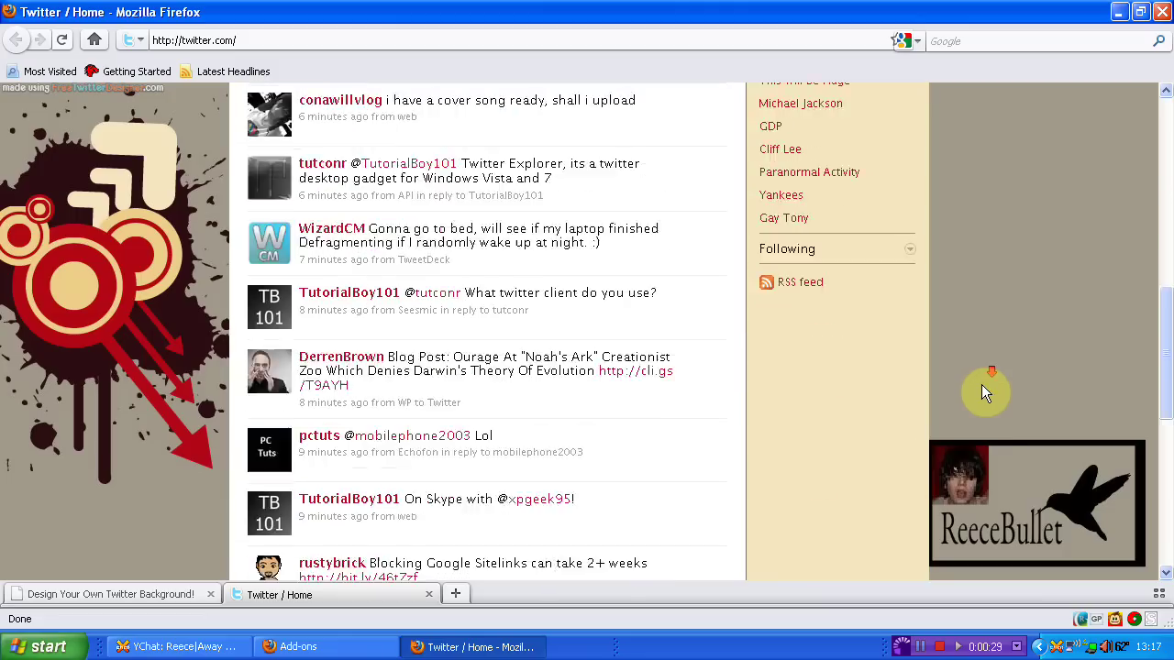
scroll(986, 426, "up", 8)
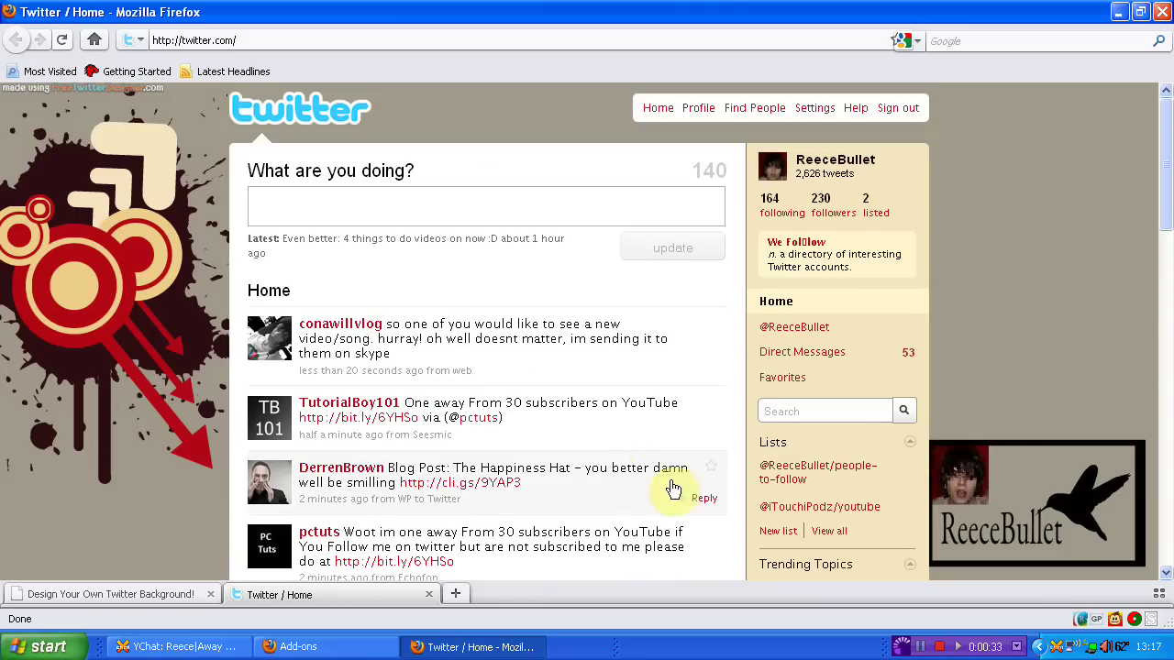
Go to the 'Design Your Own Twitter Background!' page and scroll down to the six theme thumbnails.
left_click(169, 593)
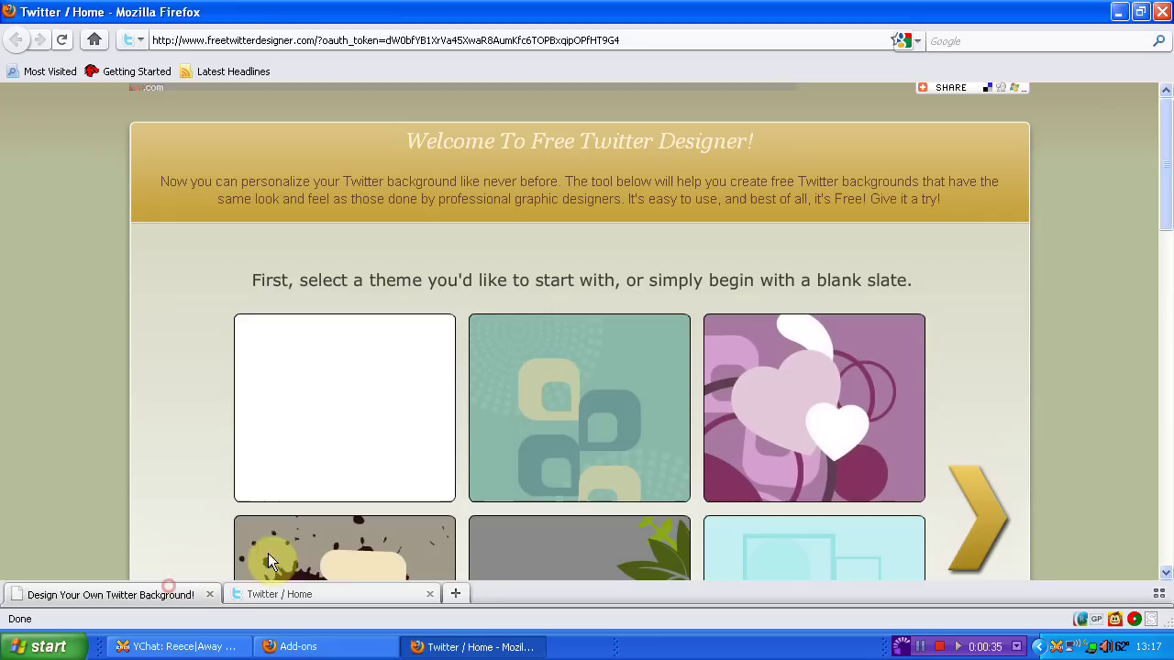
scroll(634, 288, "down", 4)
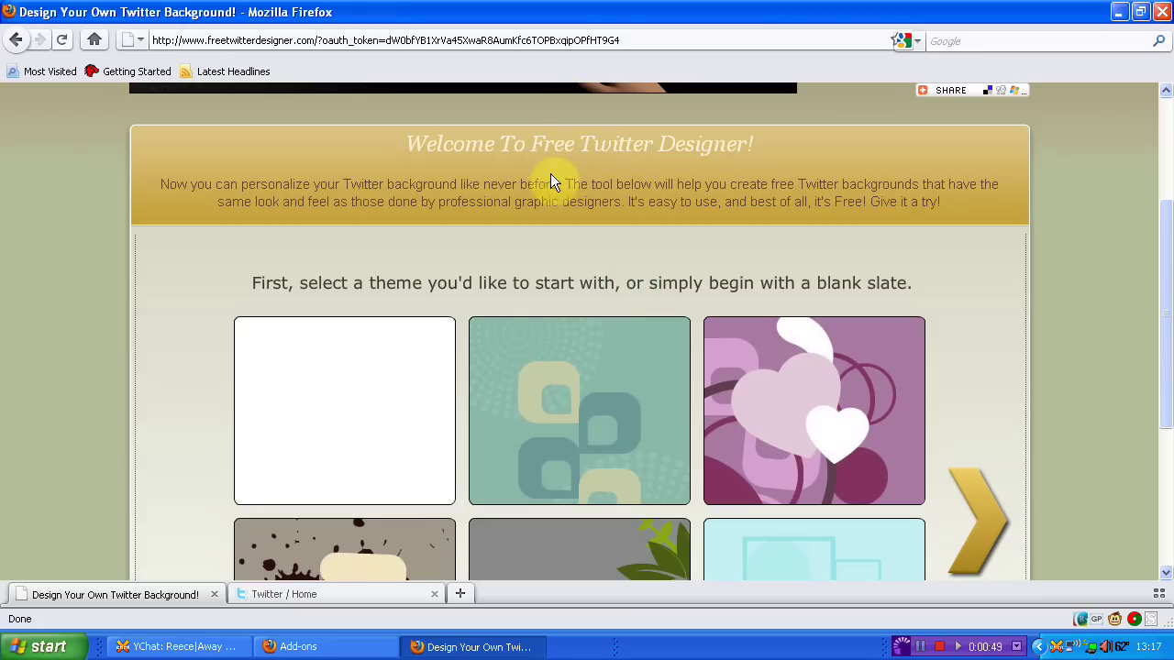
scroll(549, 272, "down", 1)
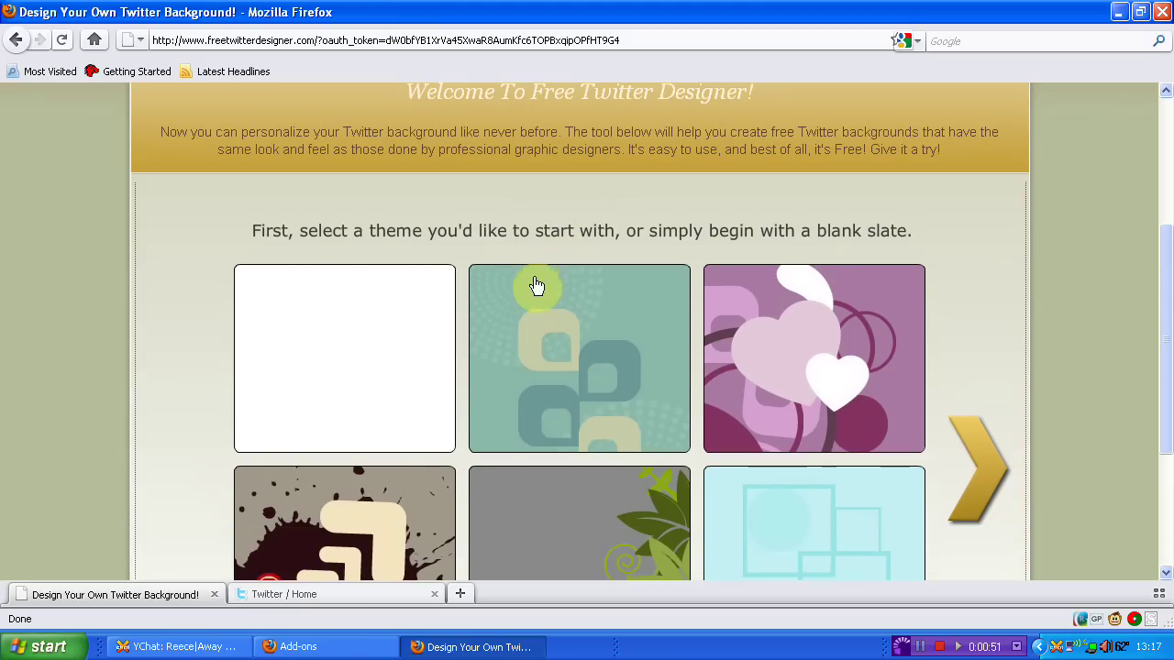
left_click(372, 595)
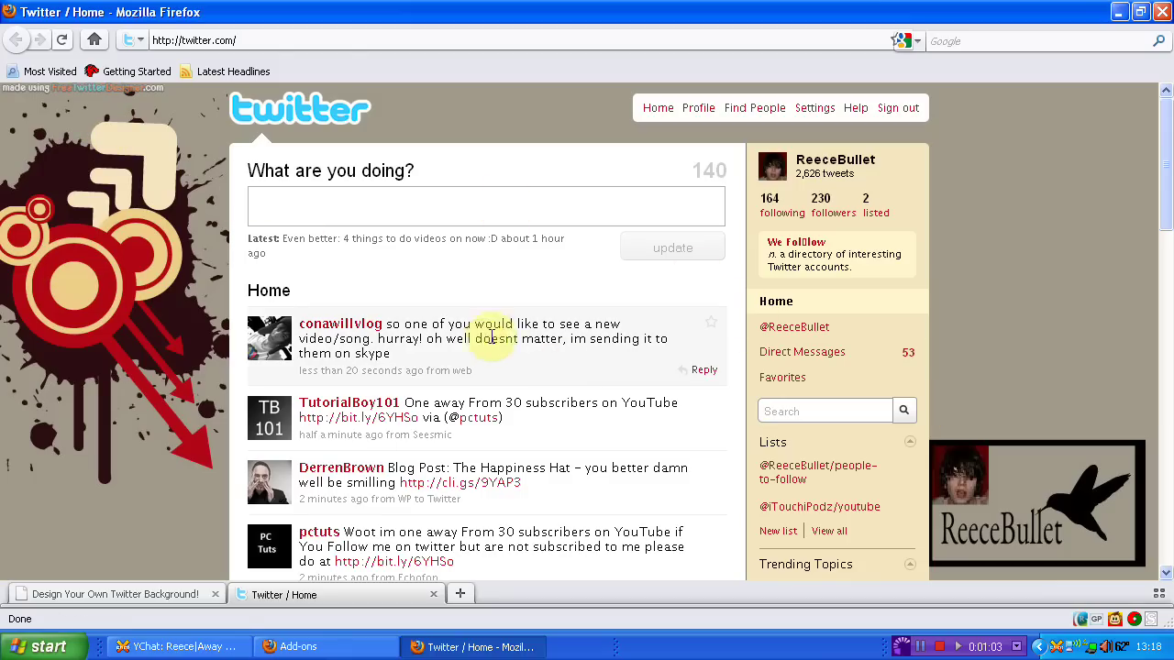
left_click(187, 593)
scroll(218, 277, "down", 2)
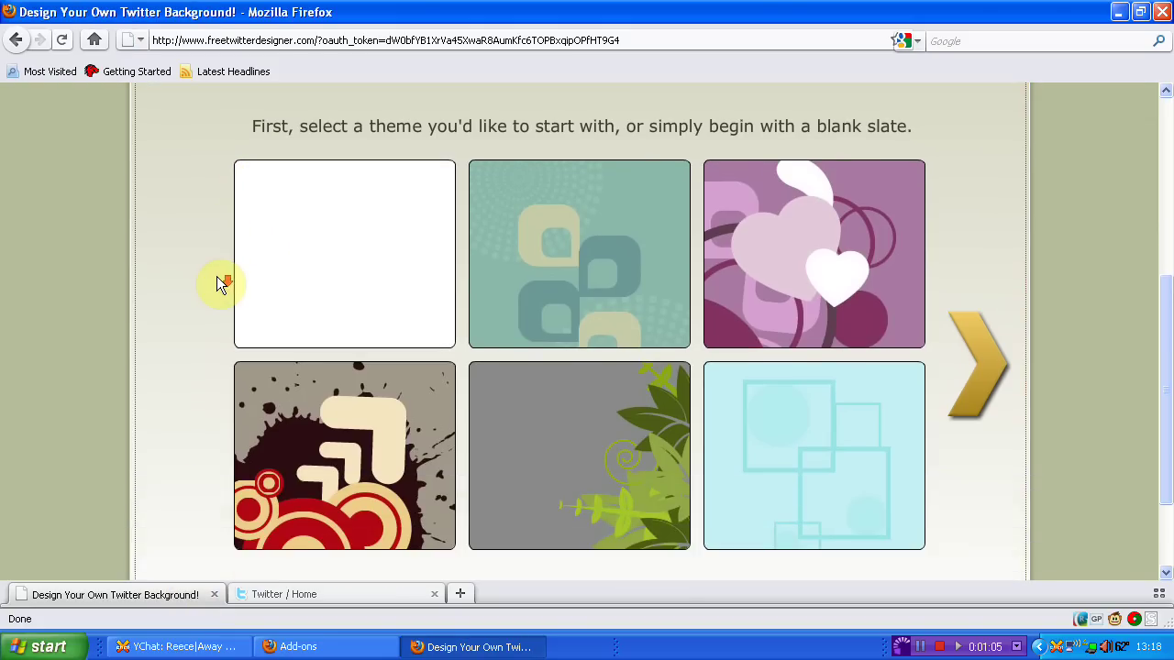
scroll(218, 278, "down", 1)
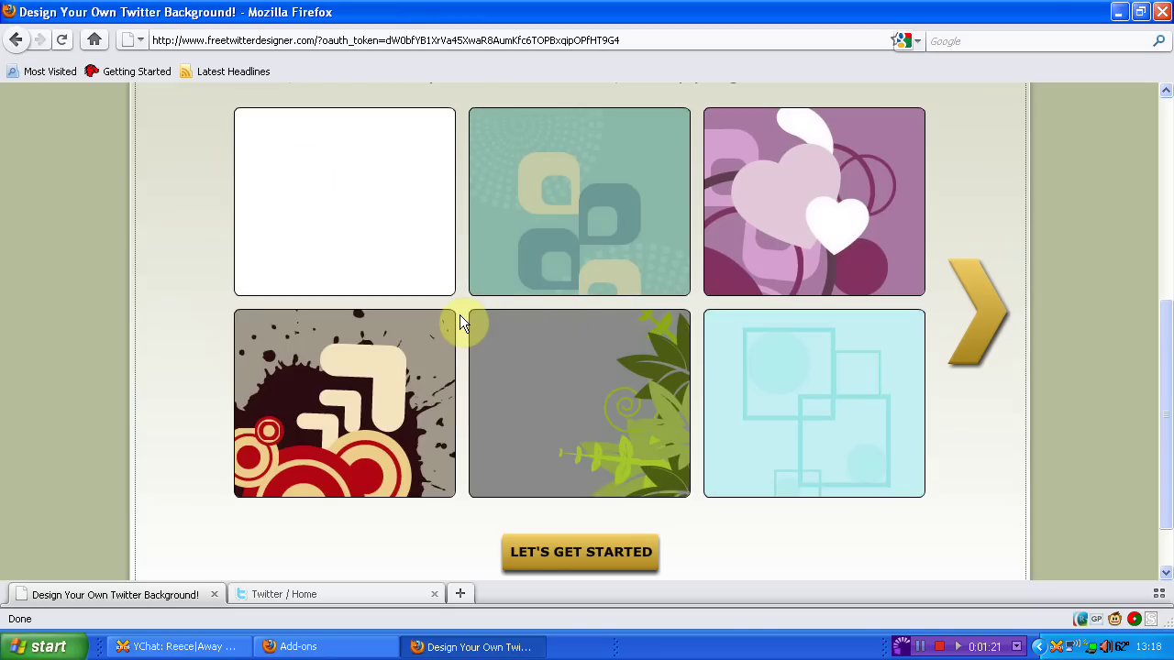
Page to the next themes and start designing with the red yellow-bird theme.
left_click(980, 303)
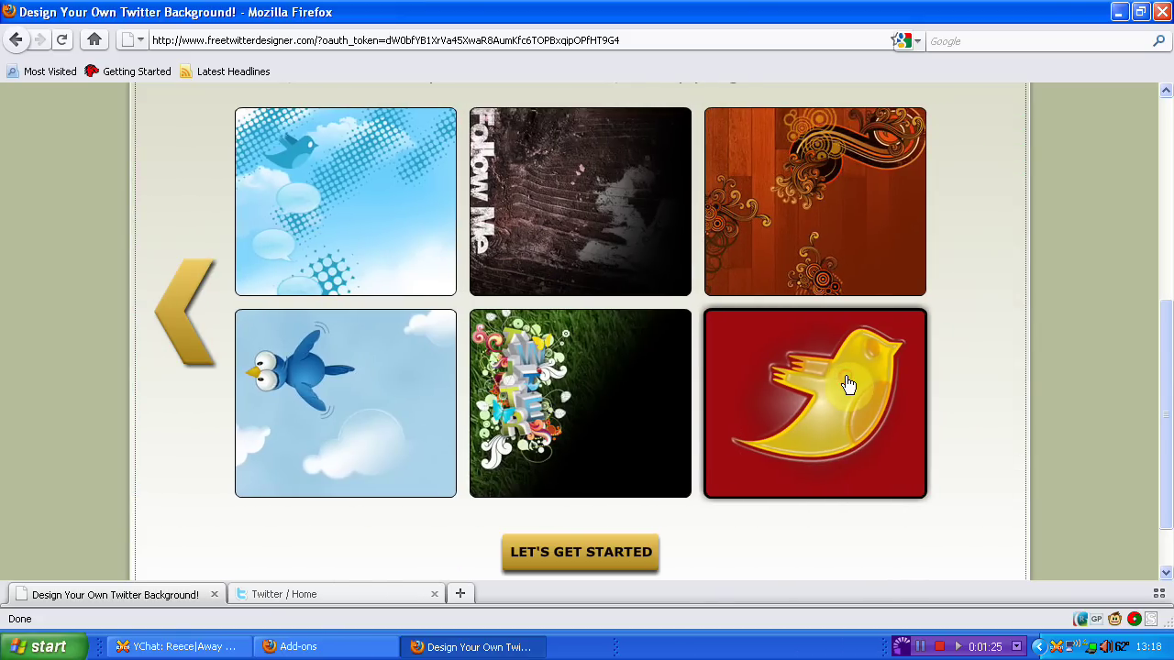
left_click(642, 551)
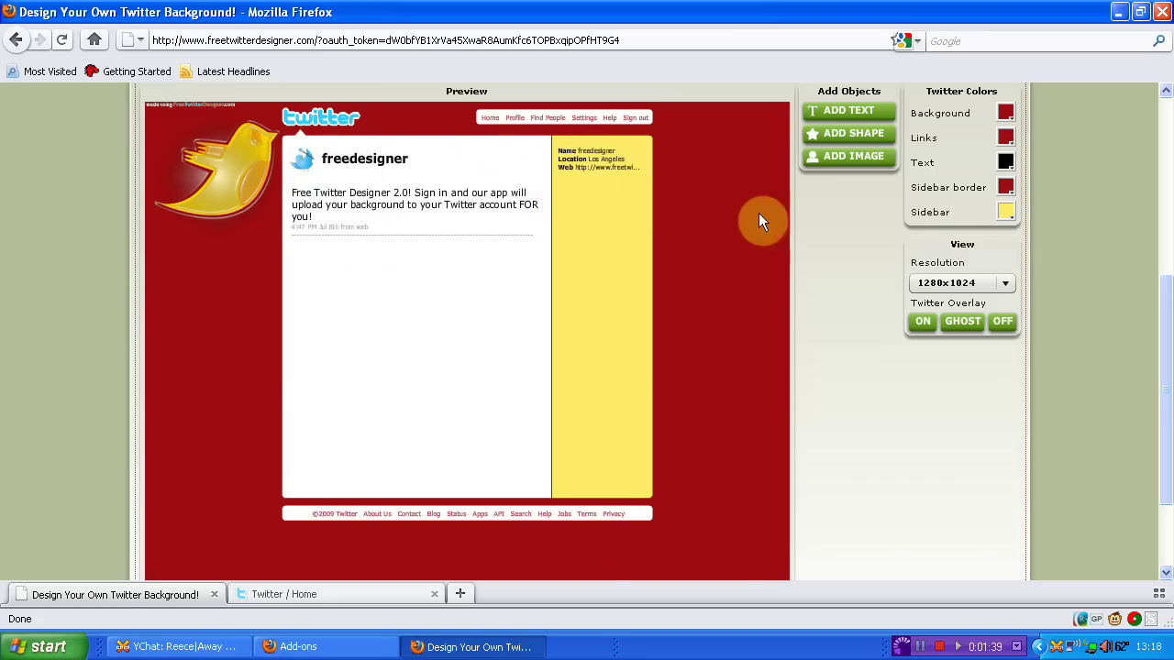
scroll(817, 220, "down", 3)
scroll(819, 223, "up", 1)
scroll(799, 284, "down", 1)
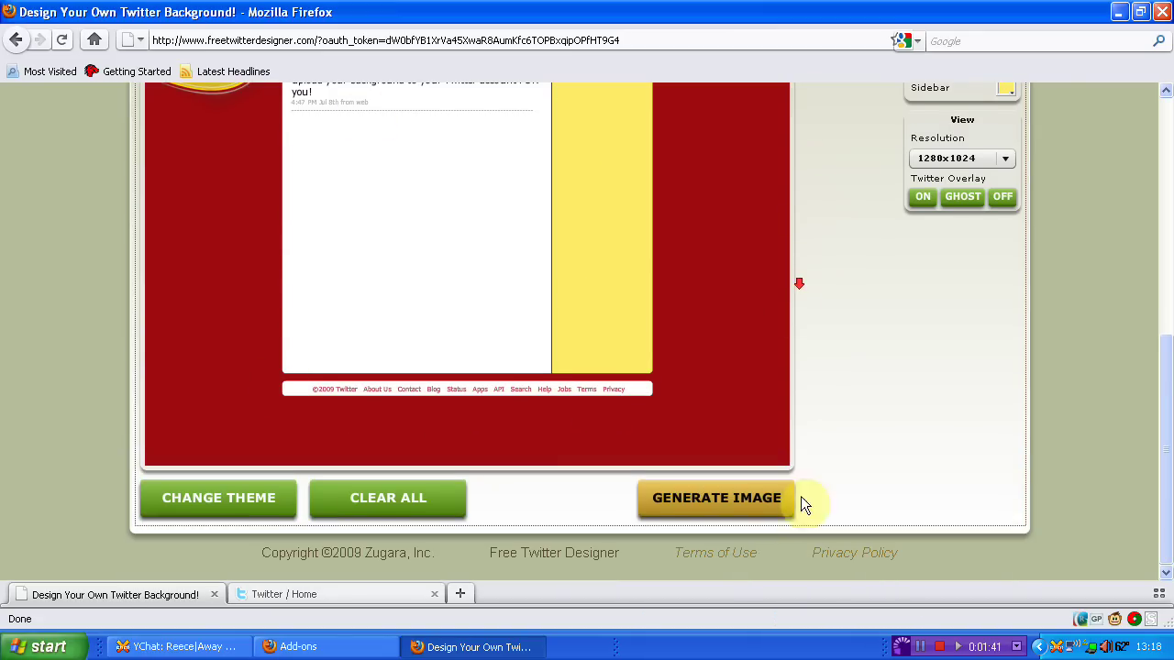
left_click(262, 500)
scroll(1021, 367, "up", 4)
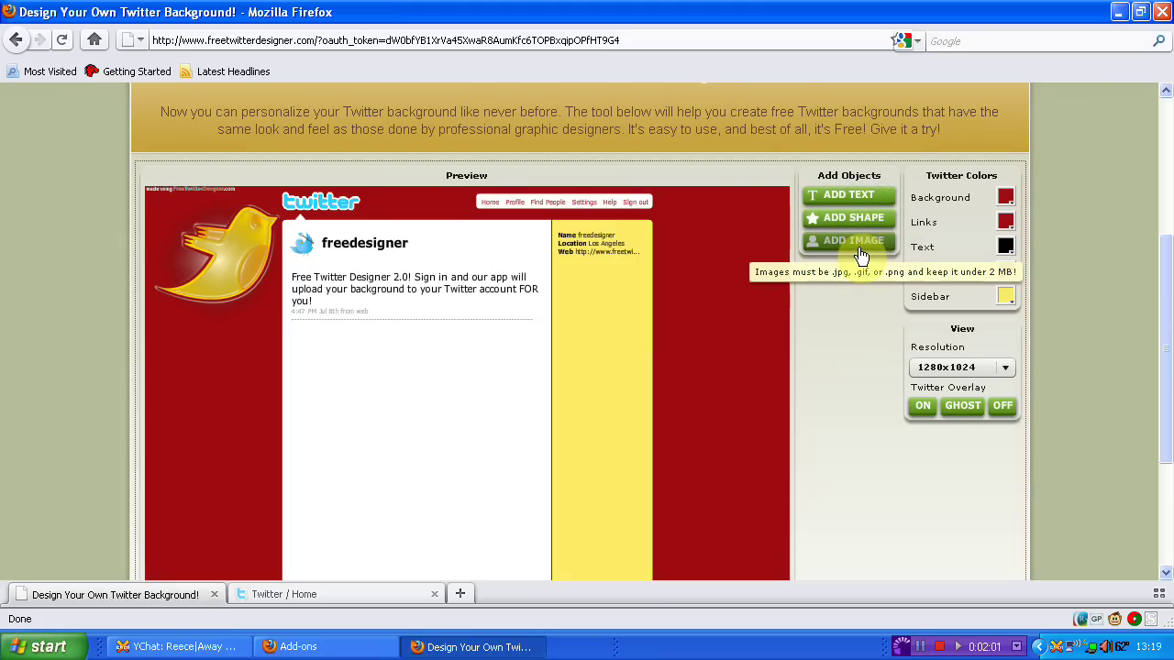
Add 'ReeceBullet' text in the Plain Black font to the background.
scroll(860, 280, "down", 1)
scroll(862, 287, "up", 1)
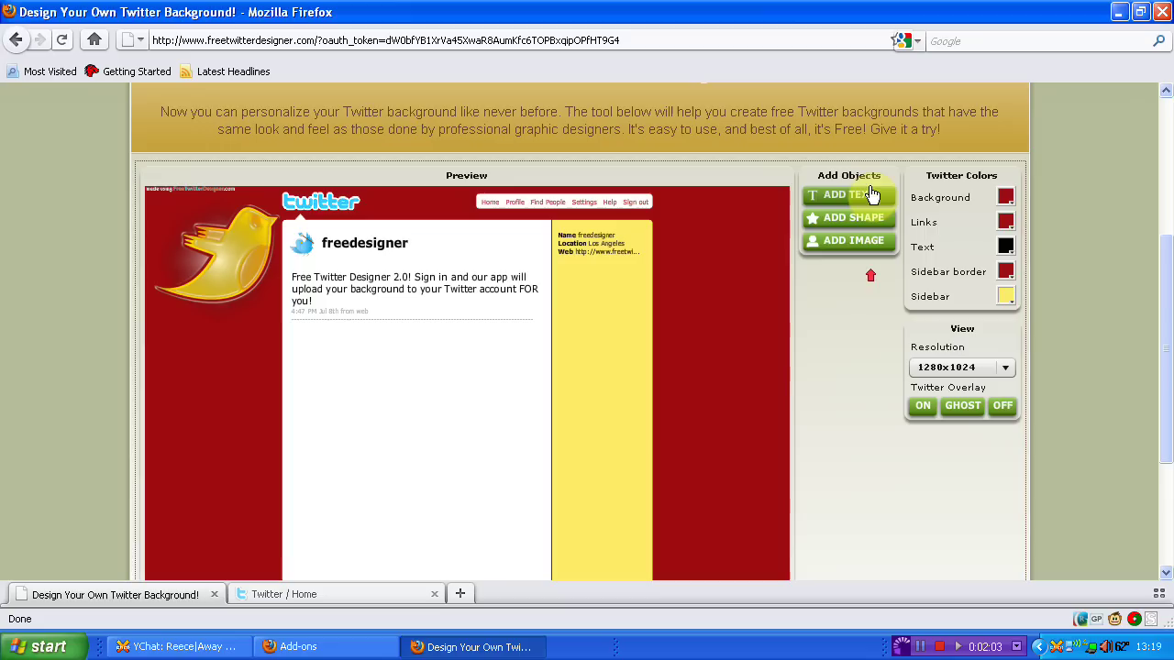
left_click(857, 195)
left_click(699, 313)
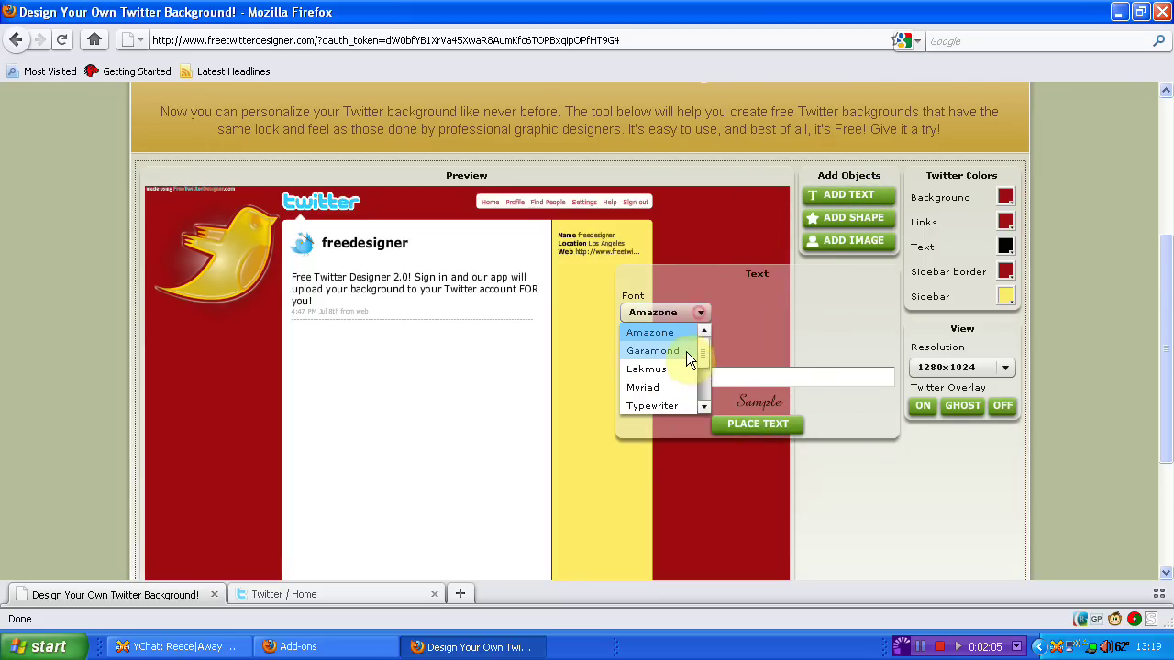
scroll(704, 343, "down", 2)
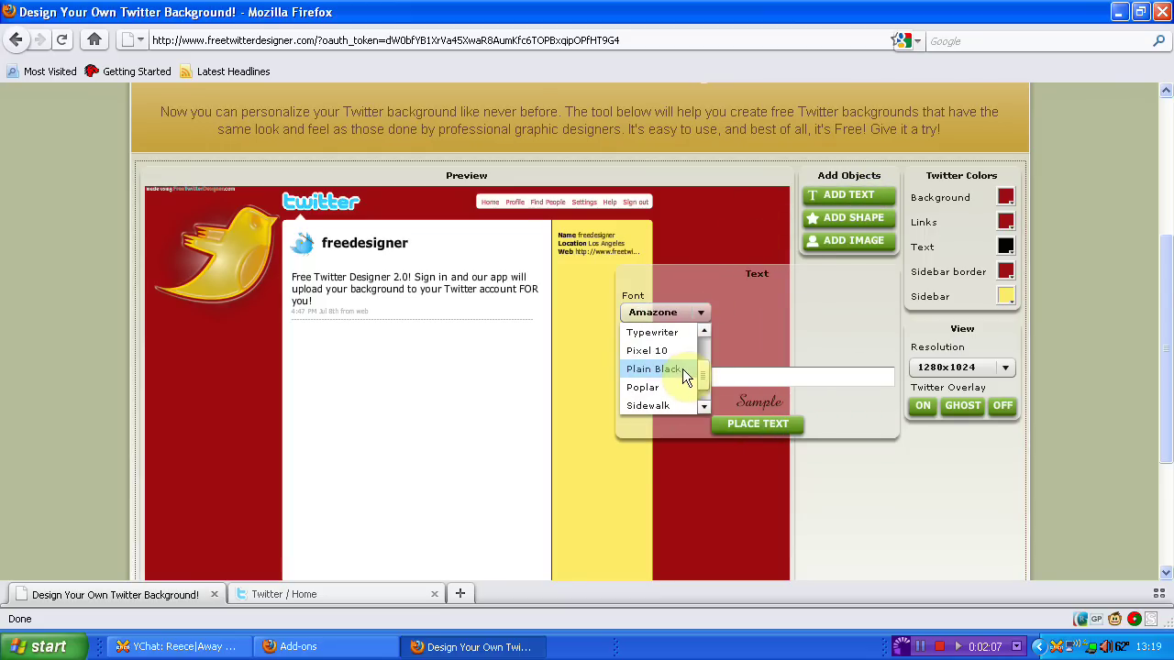
left_click(682, 370)
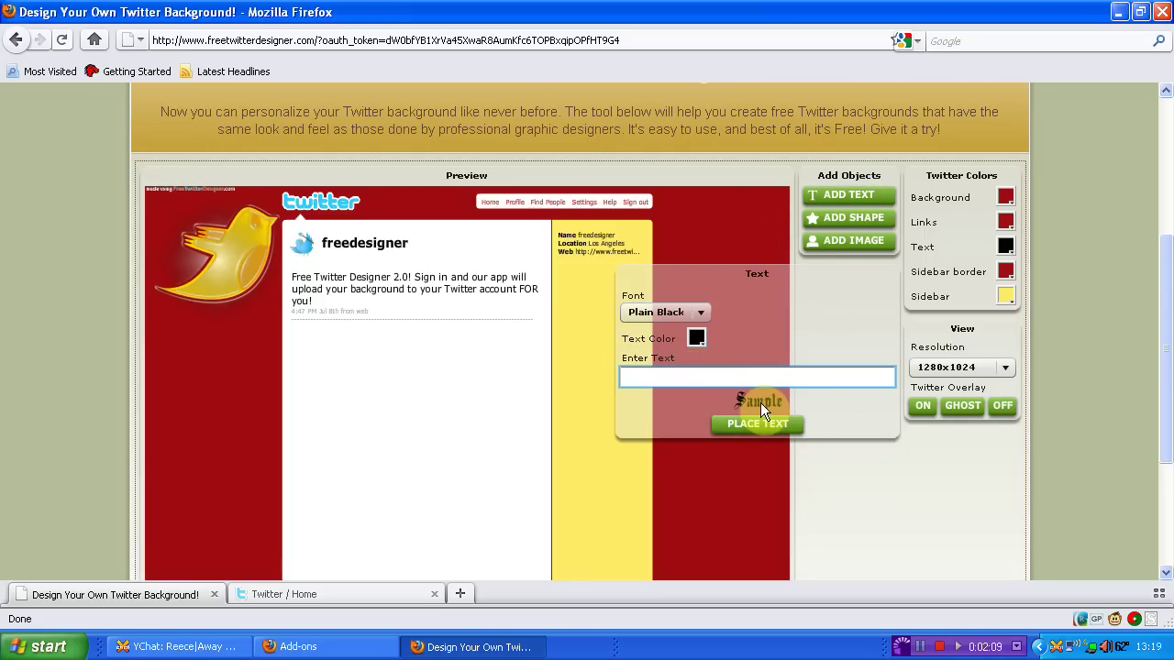
type("ReeceBullet")
left_click(756, 420)
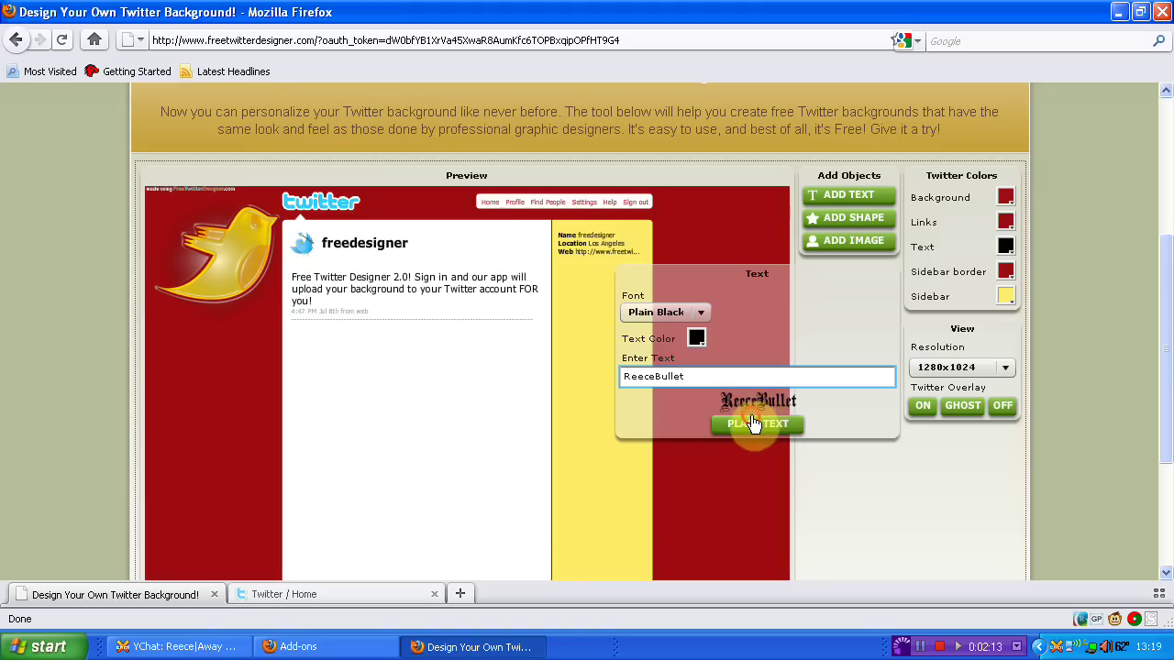
Stretch the ReeceBullet text across the yellow bird to about 255×87.
left_click(204, 245)
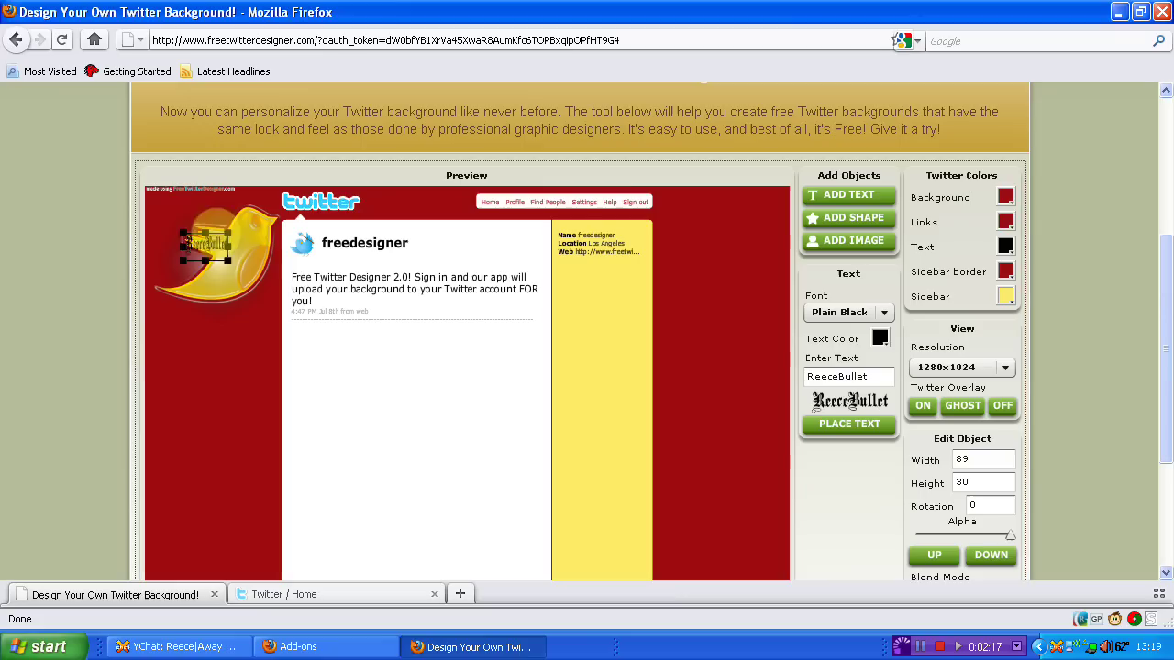
left_click_drag(186, 240, 215, 238)
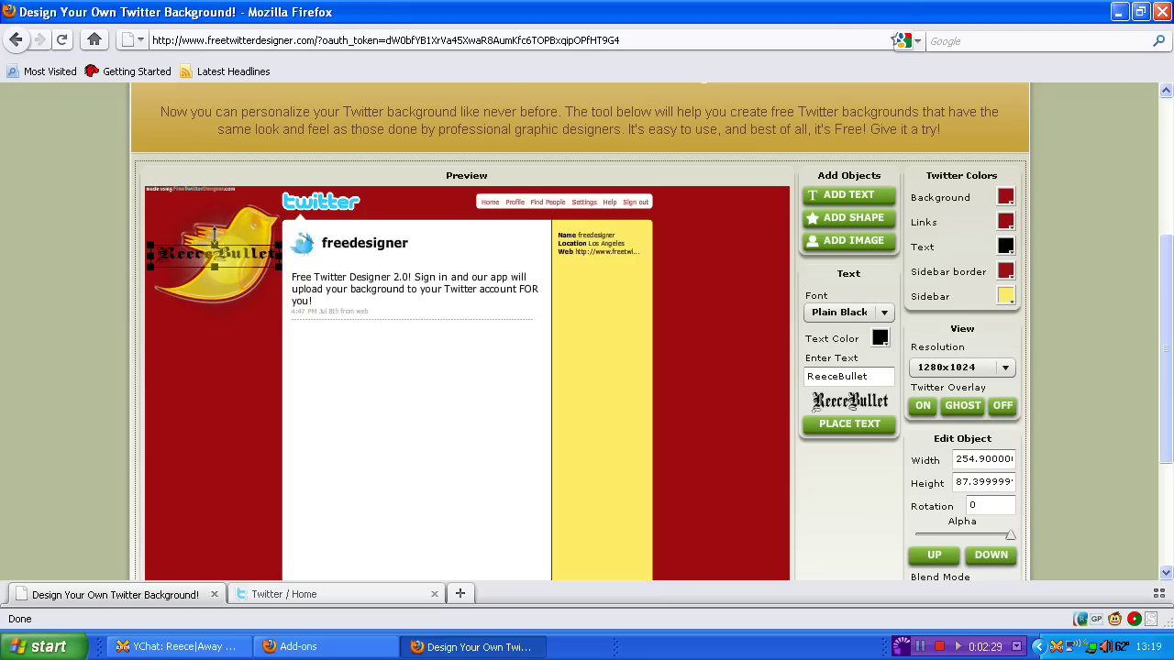
left_click(229, 336)
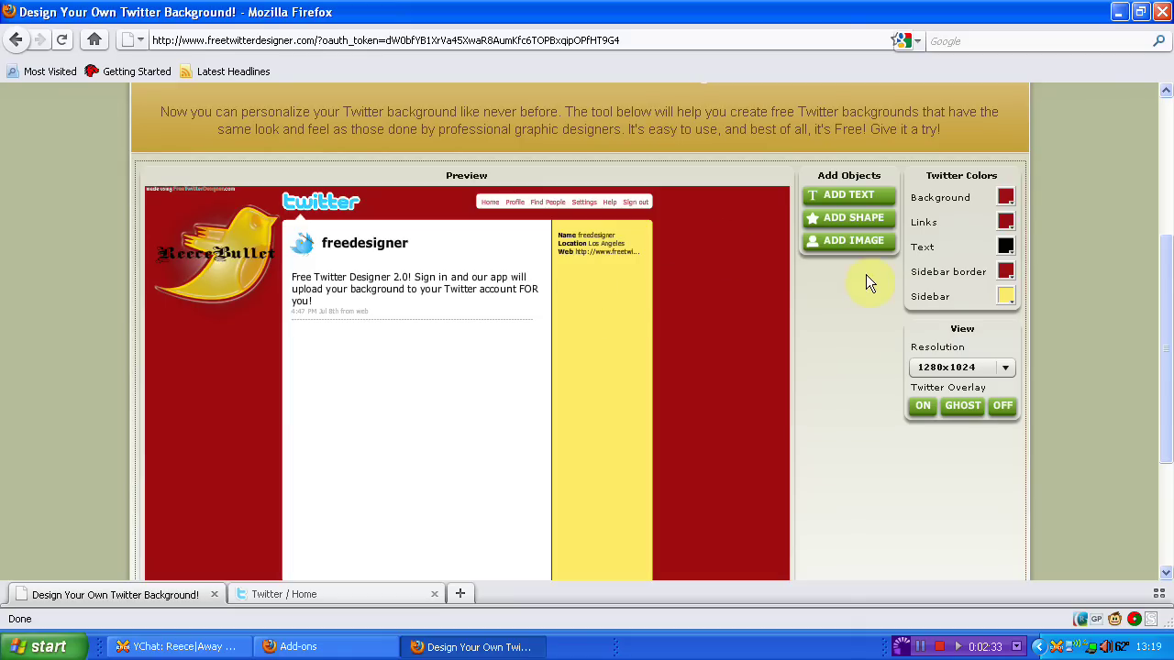
Make the sidebar black with a light grey sidebar border.
left_click(1014, 296)
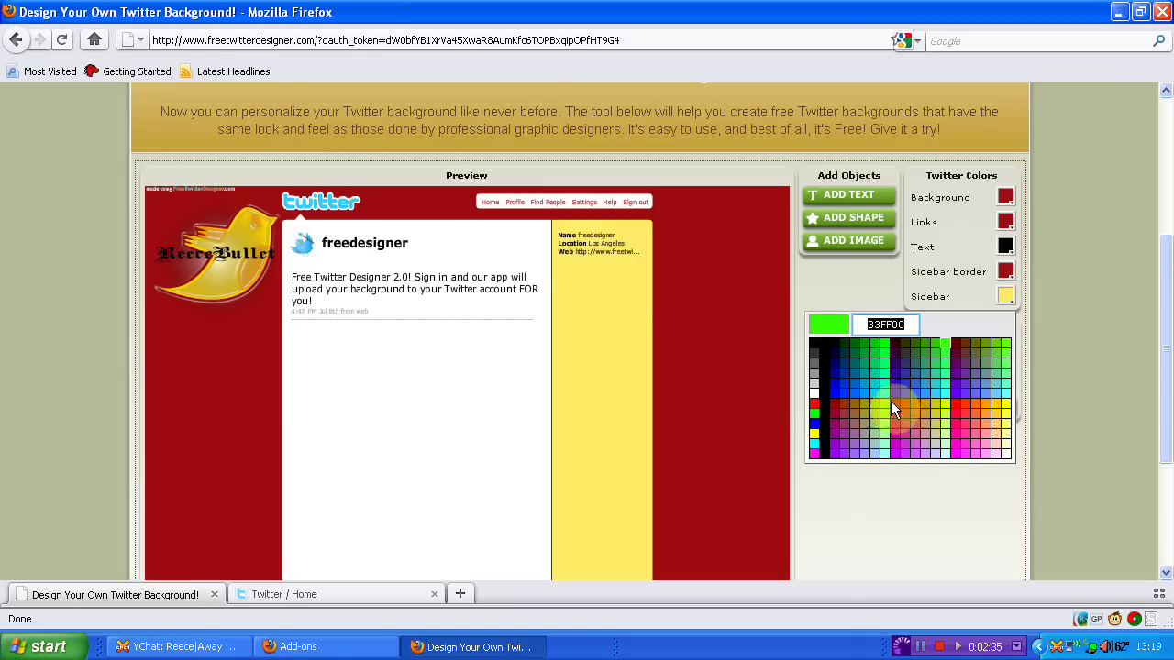
left_click(823, 397)
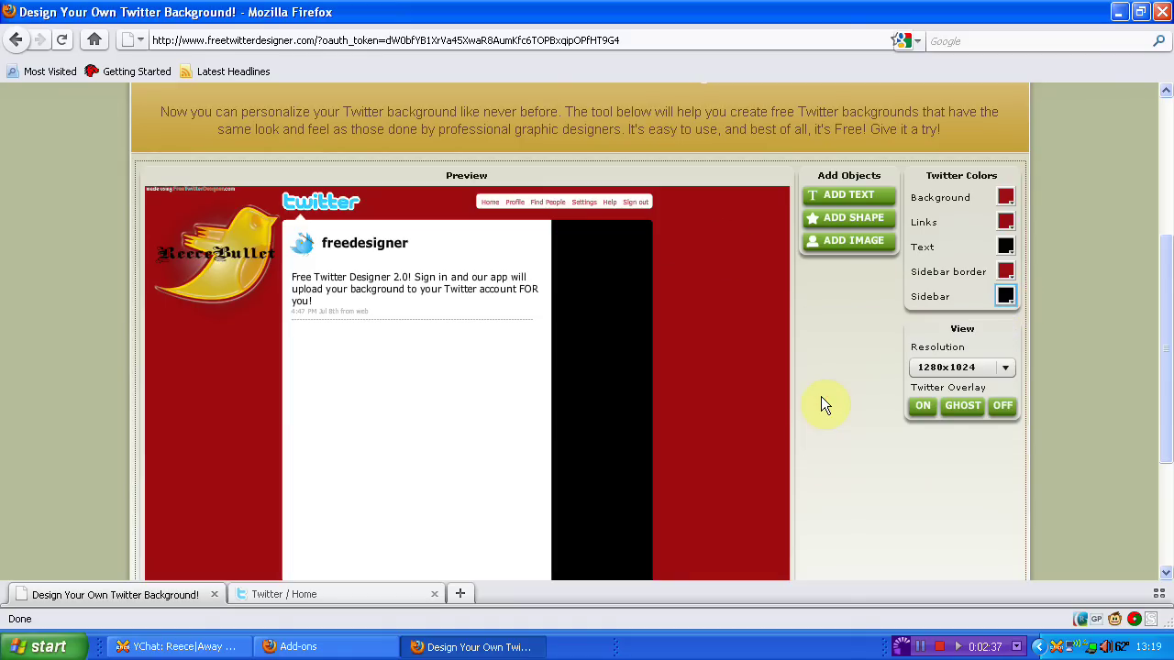
left_click(1005, 271)
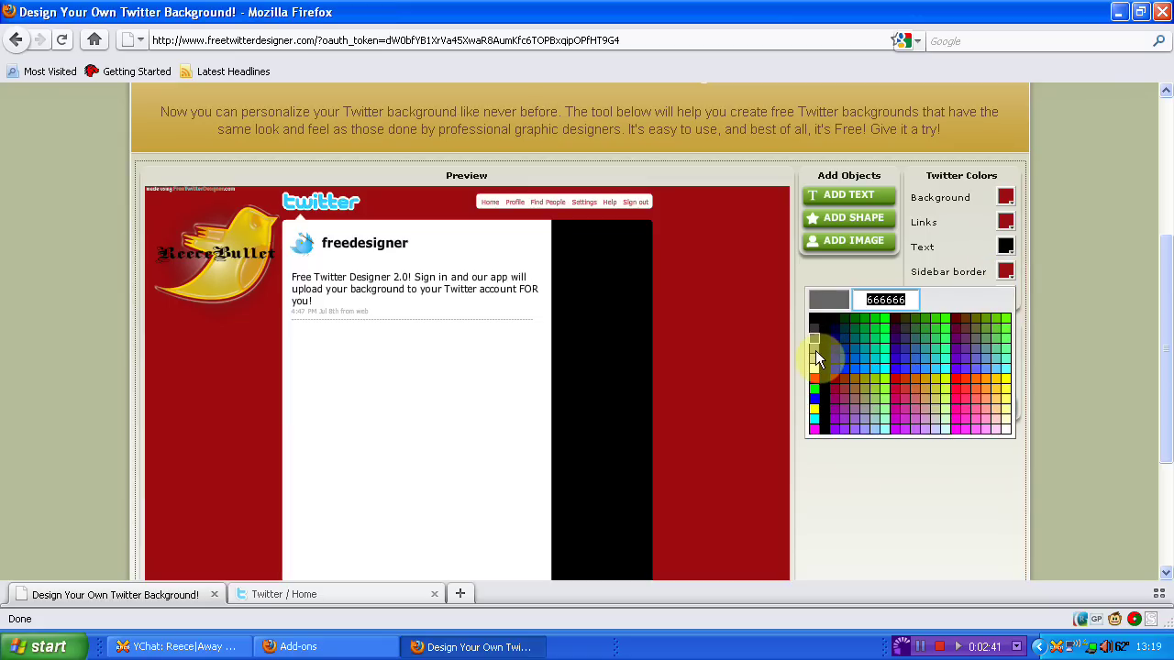
left_click(816, 359)
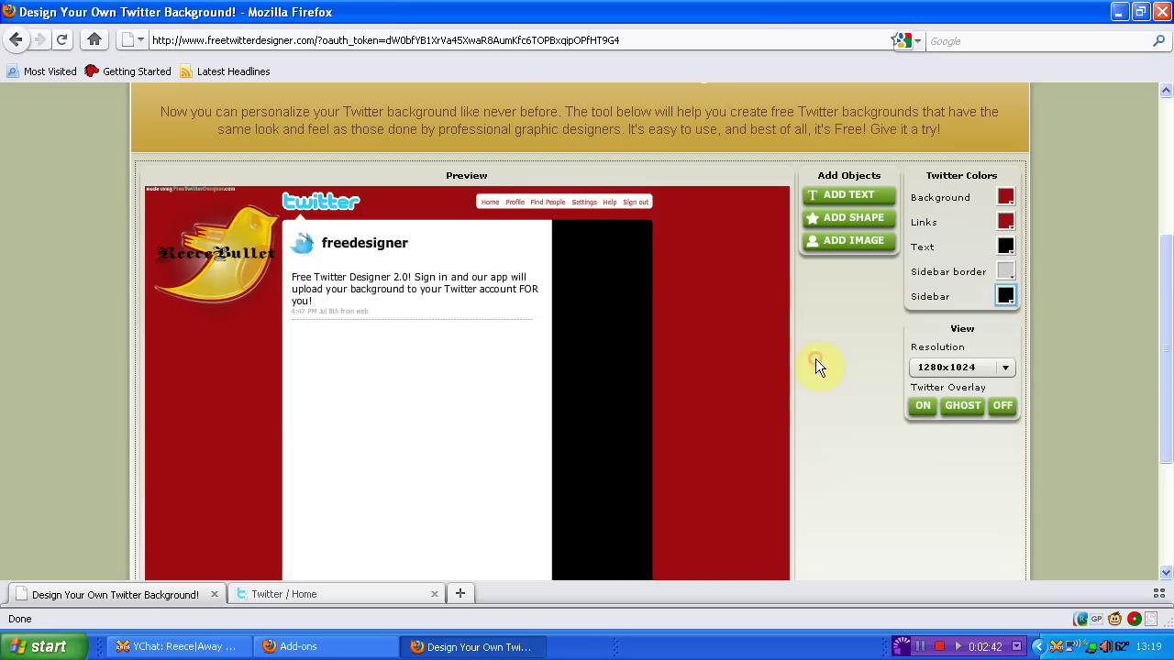
Set the profile text colour to bright green and the links to dark blue.
left_click(1007, 243)
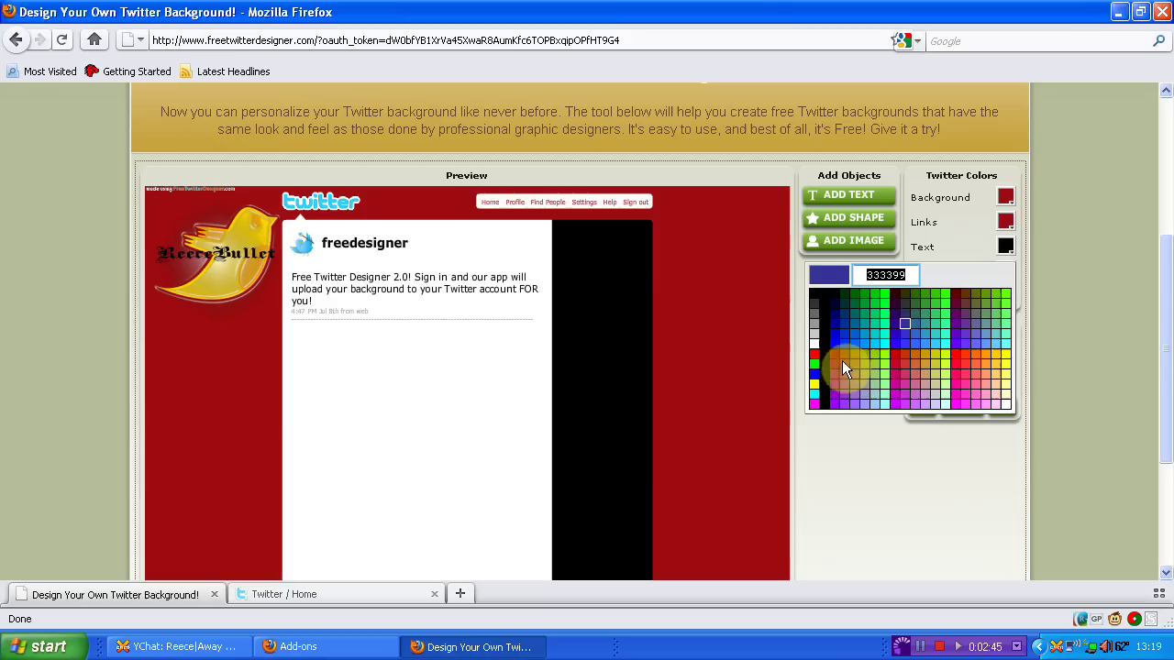
left_click(815, 365)
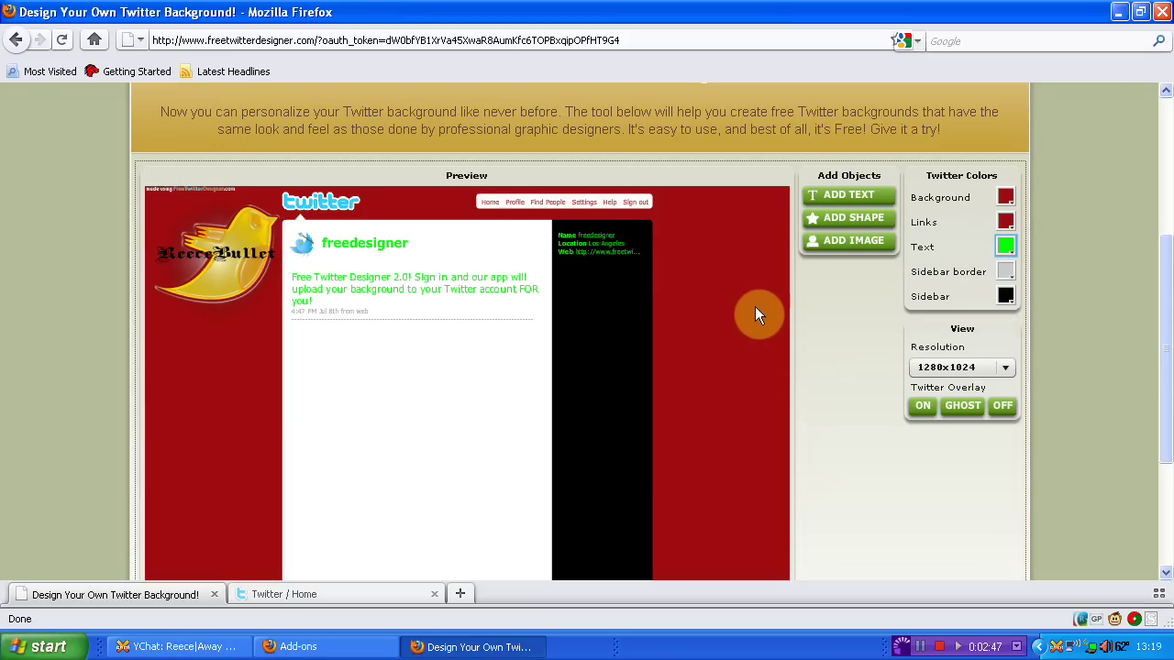
left_click(1005, 220)
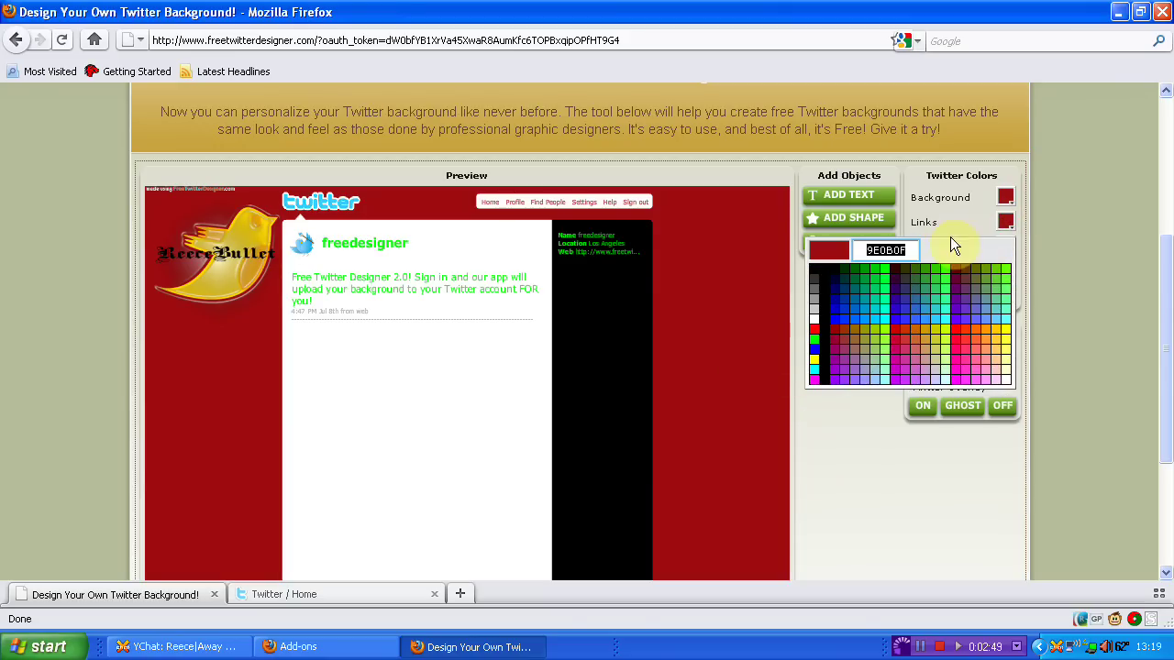
left_click(843, 303)
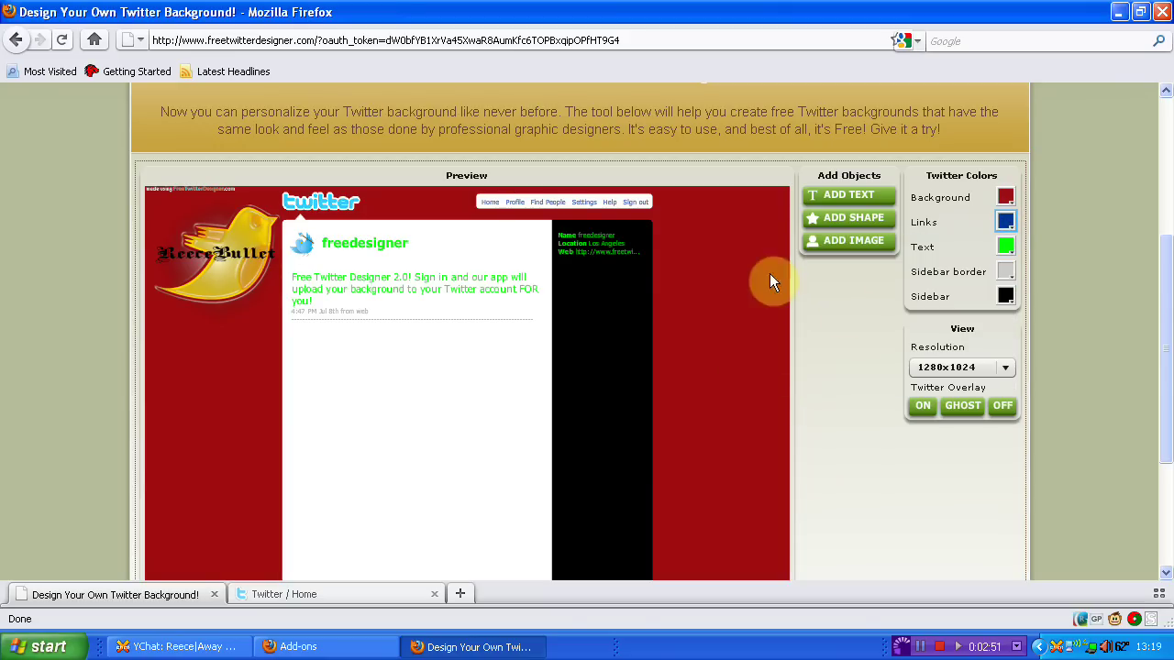
Try cyan, reds, orange-red, crimson and maroon backgrounds, settling on bright red.
left_click(1005, 197)
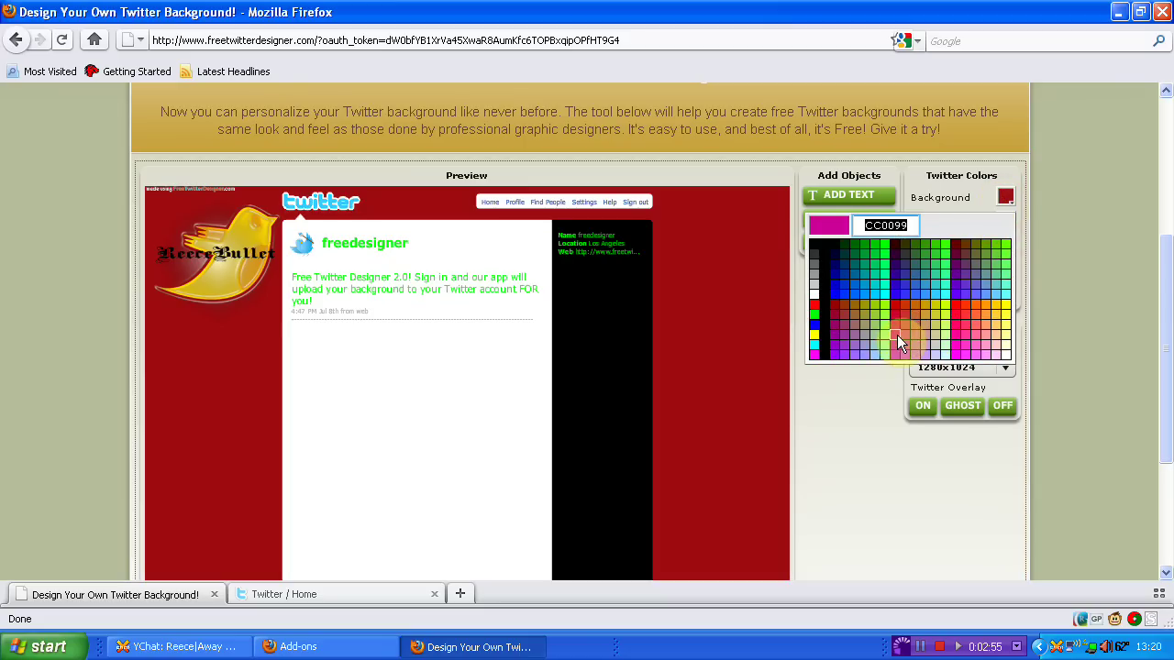
left_click(813, 344)
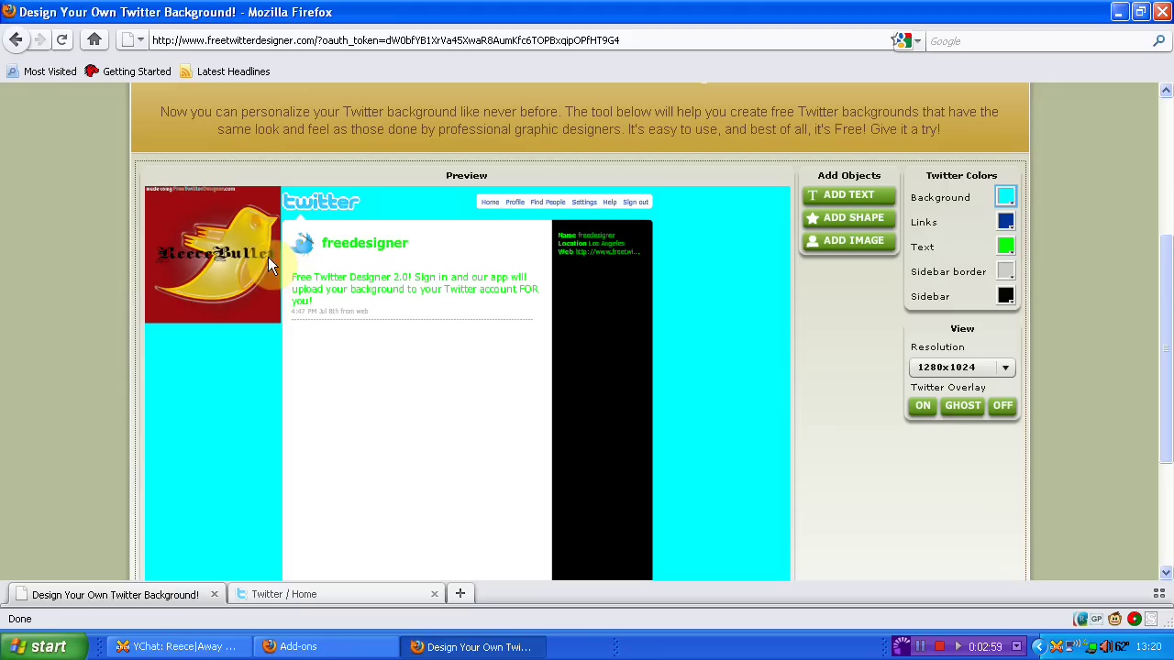
left_click(1005, 246)
left_click(1006, 196)
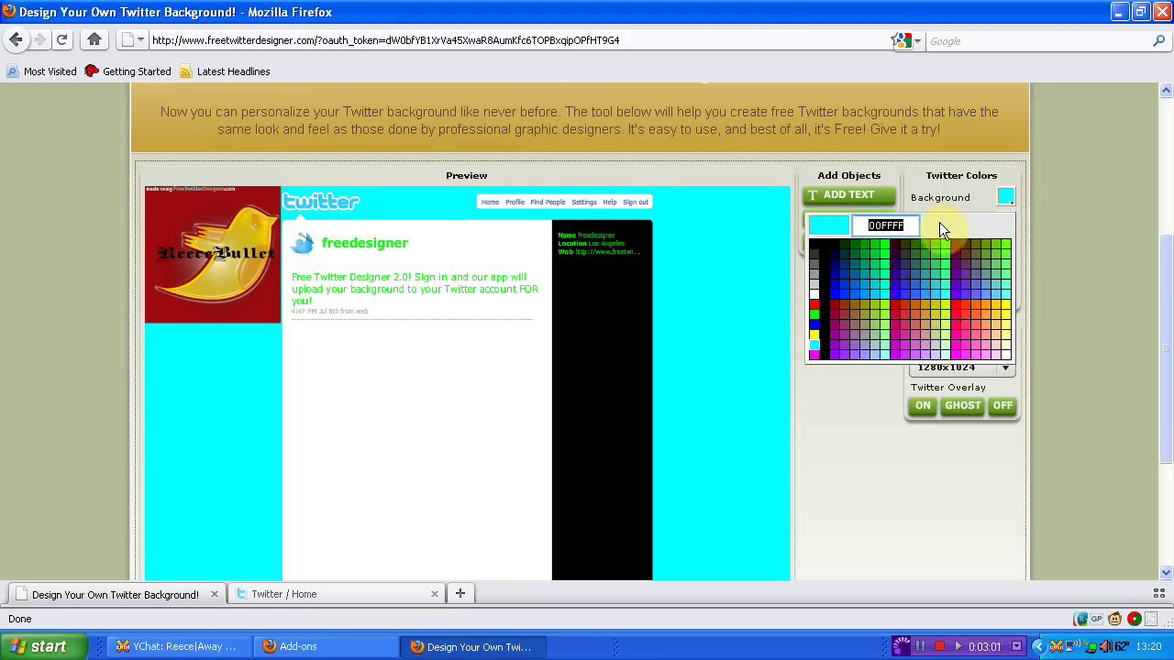
left_click(813, 305)
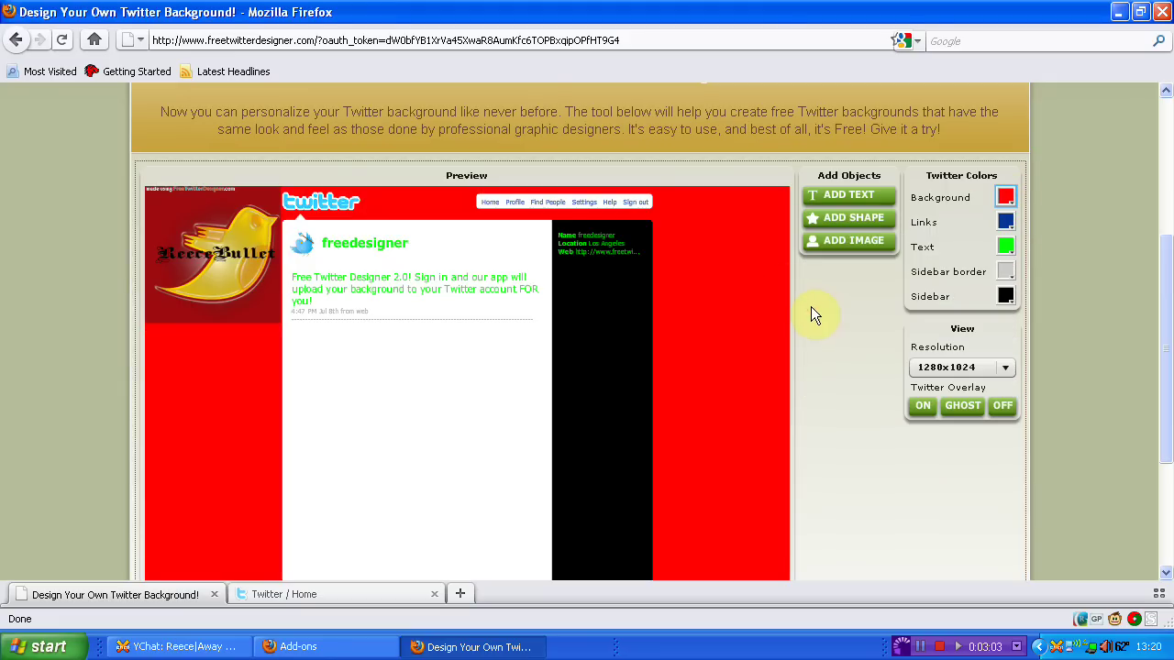
left_click(1006, 196)
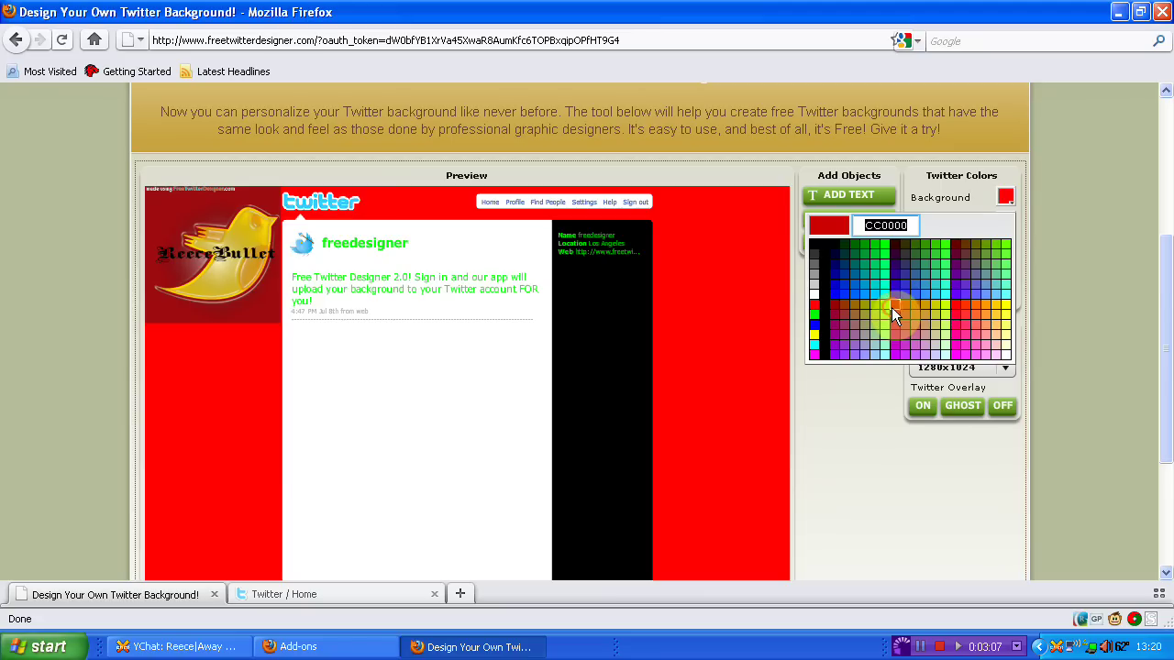
left_click(894, 311)
left_click(1013, 194)
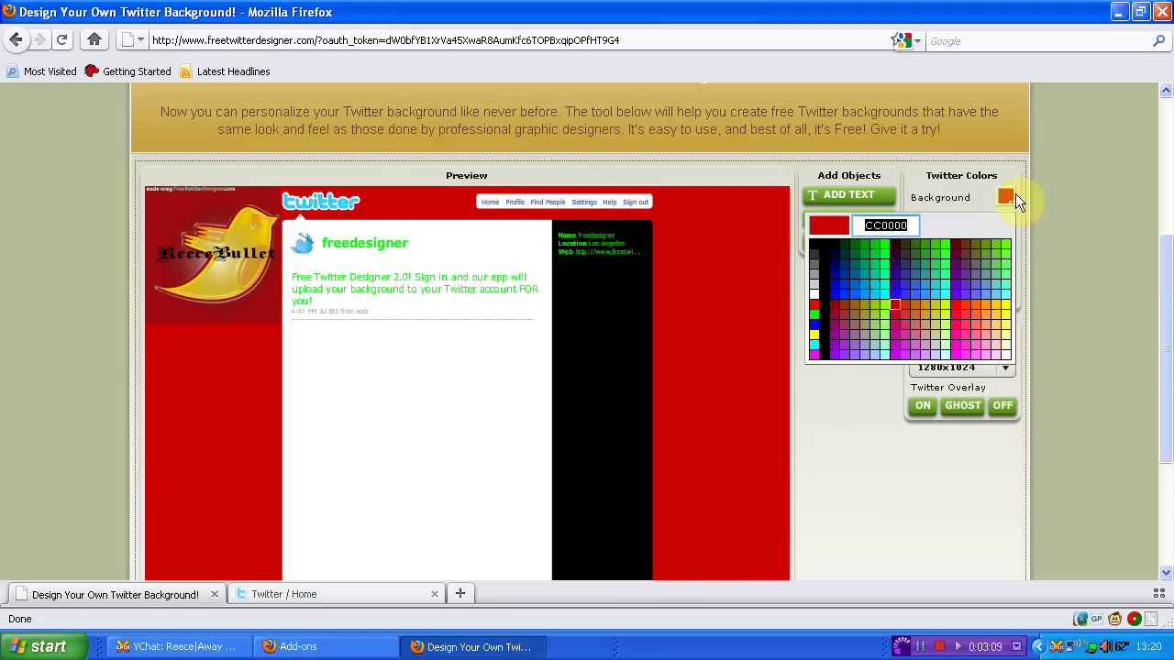
left_click(906, 306)
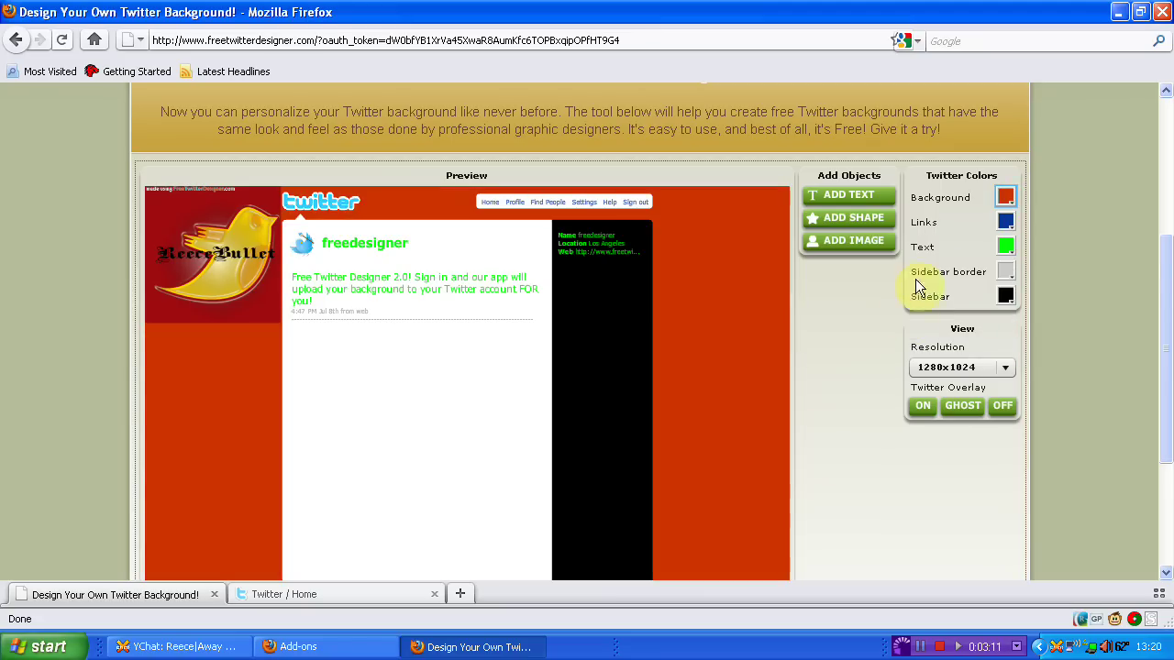
left_click(1001, 197)
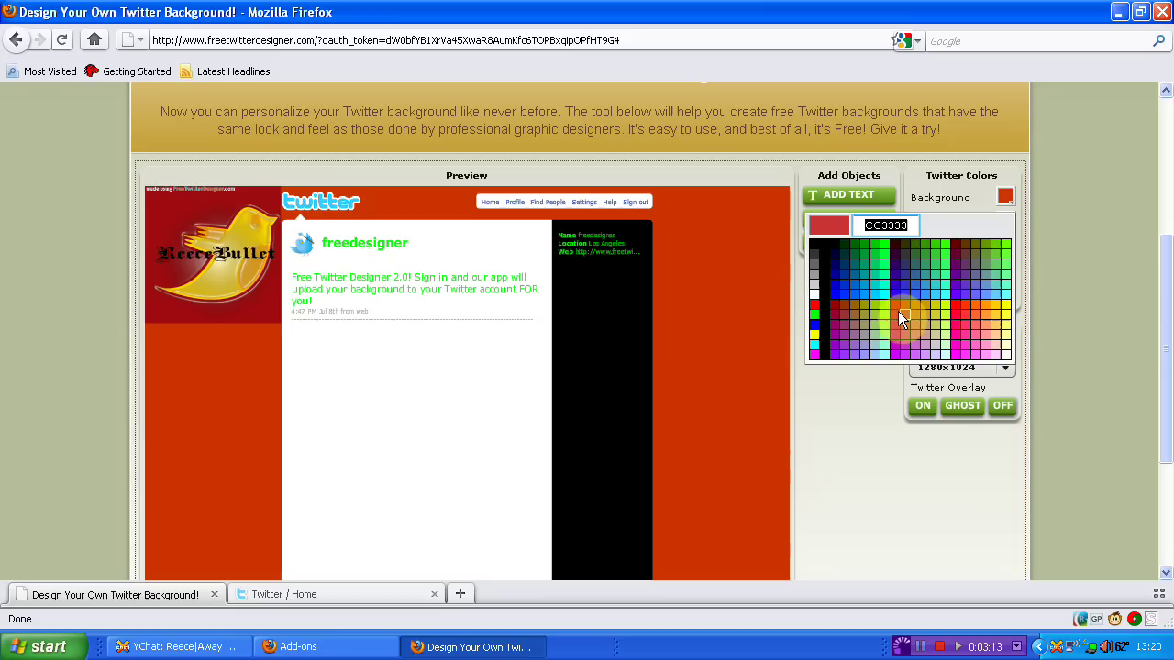
left_click(897, 311)
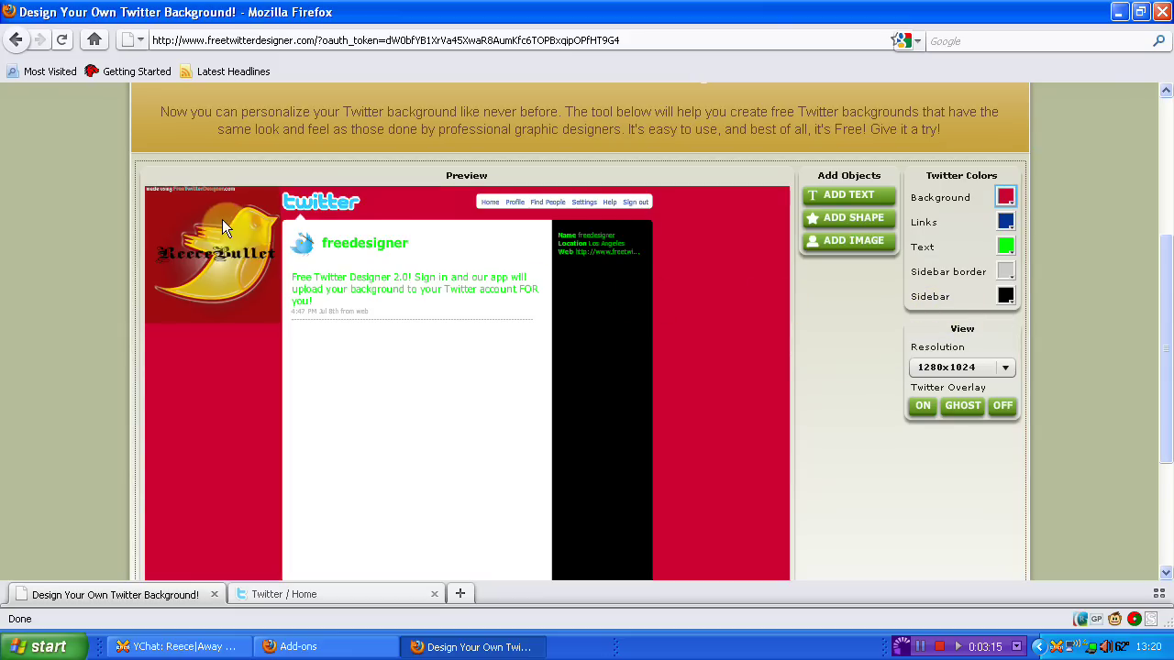
left_click(989, 199)
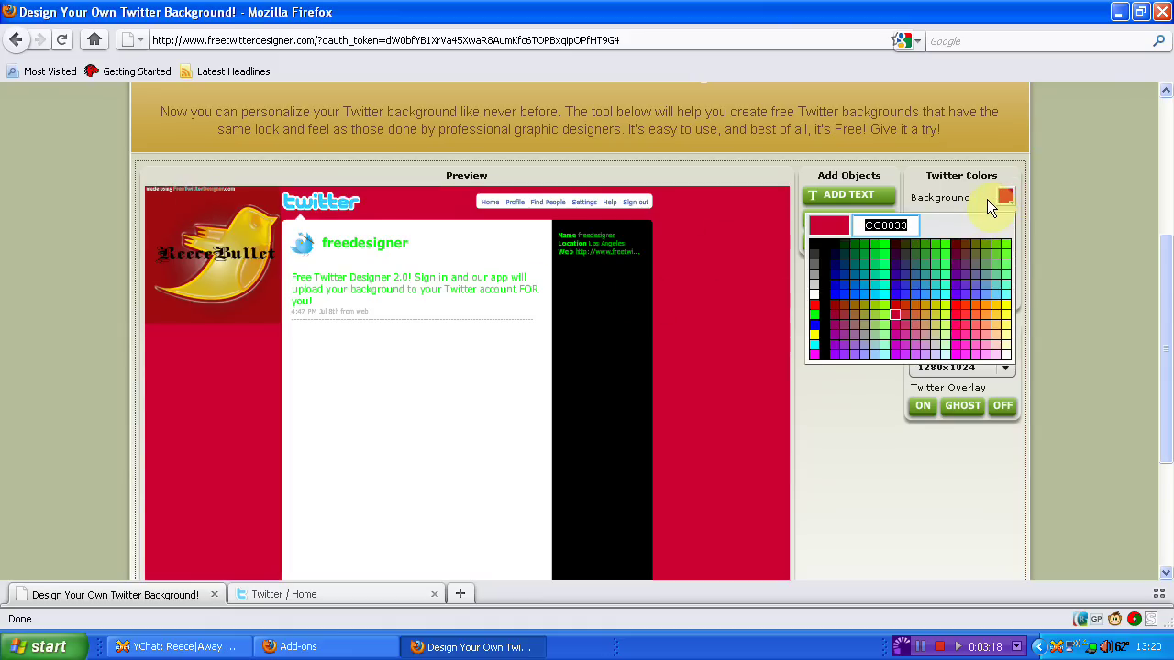
left_click(956, 241)
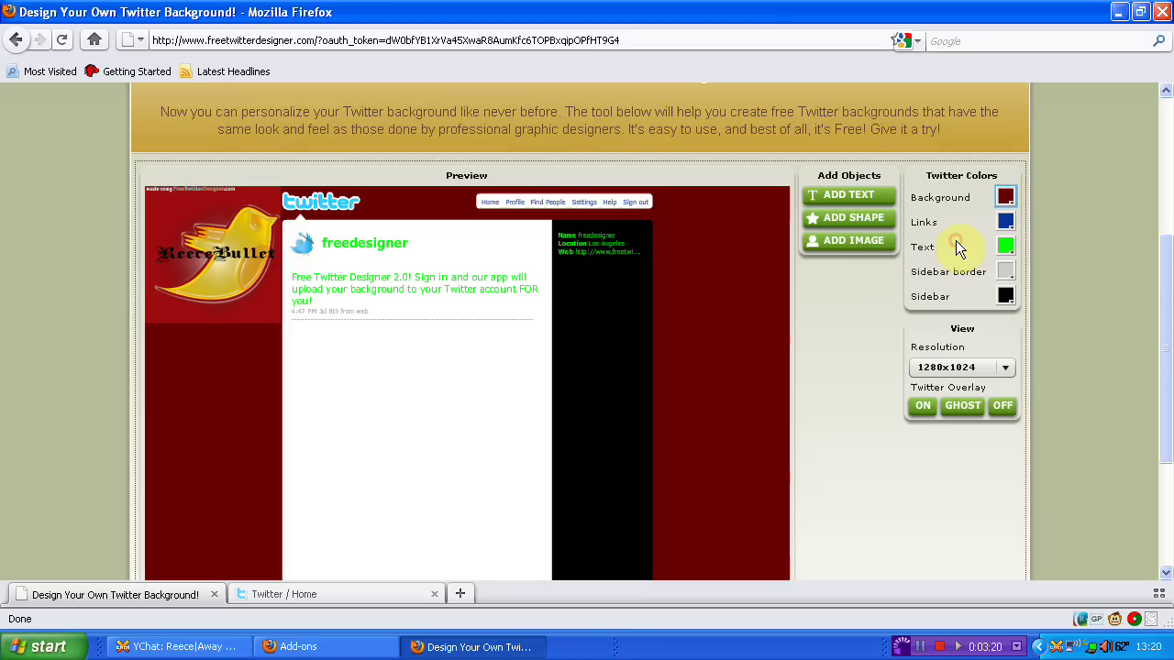
left_click(1004, 200)
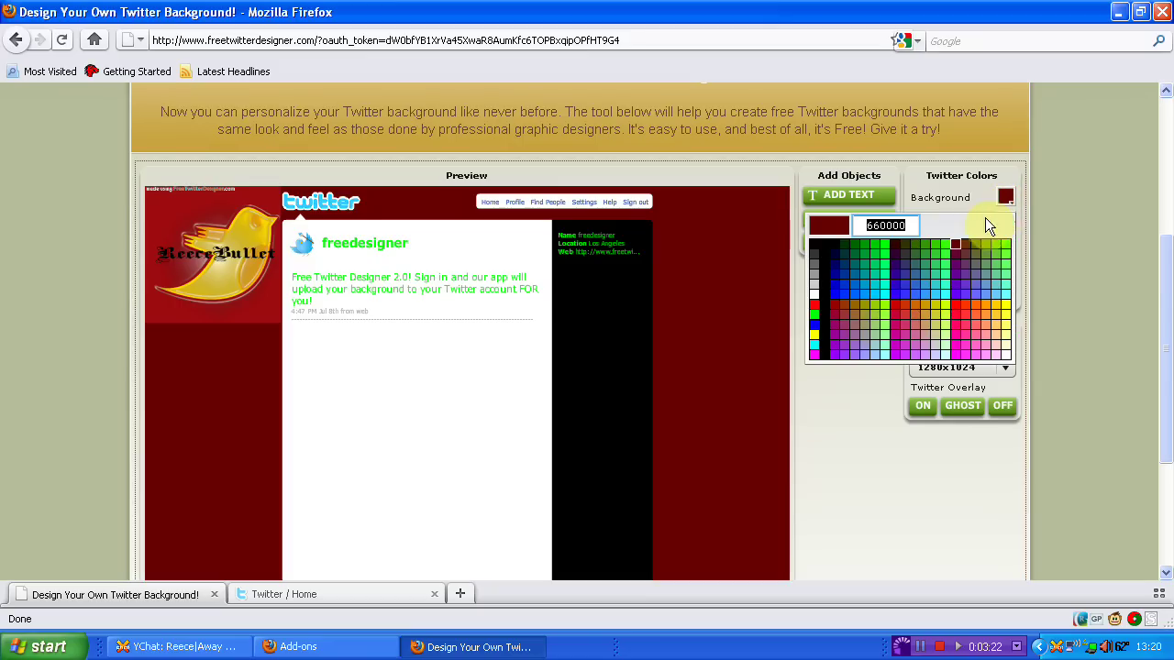
left_click(895, 307)
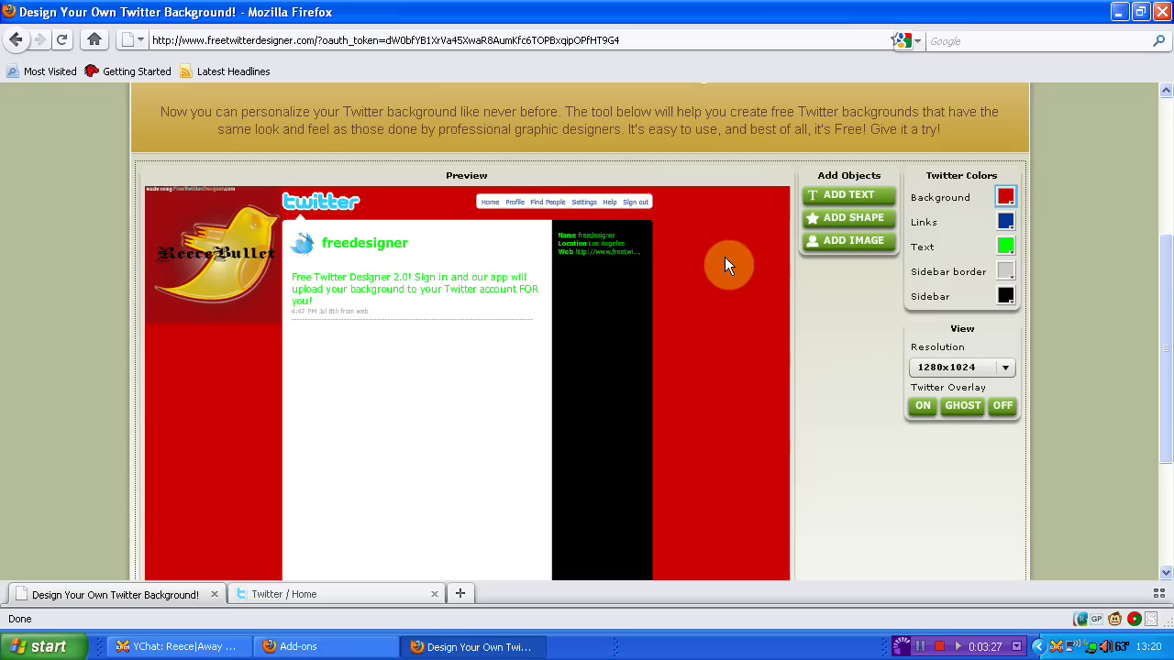
scroll(724, 257, "down", 2)
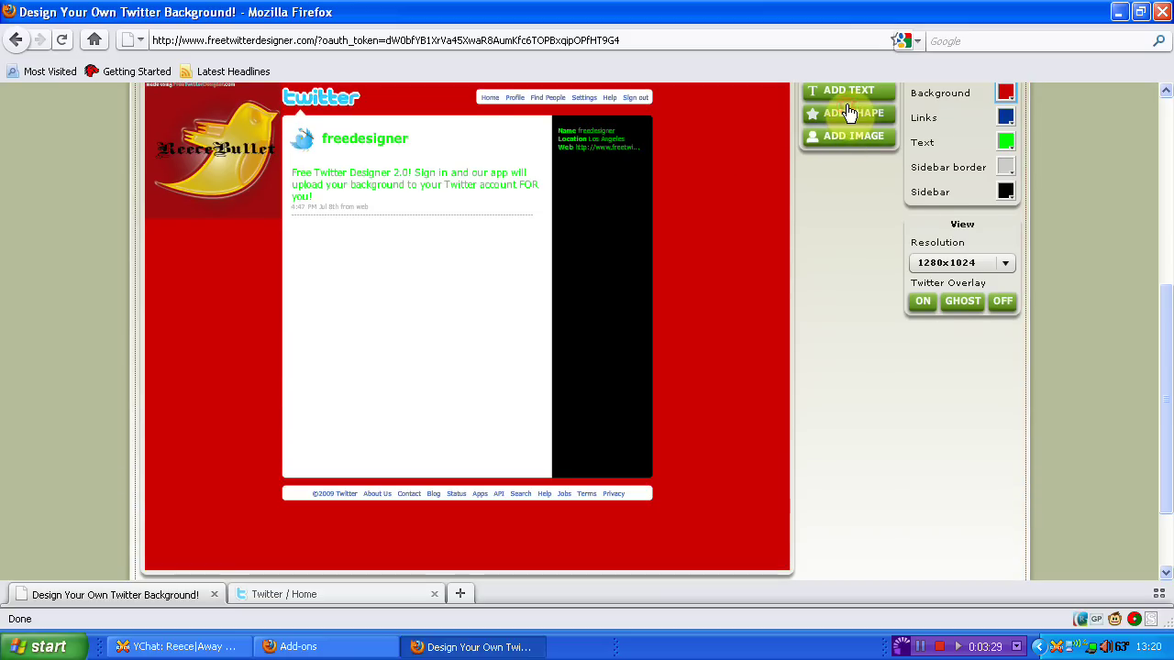
Add an outlined circle shape and move the ring just right of the sidebar.
left_click(846, 115)
left_click(683, 253)
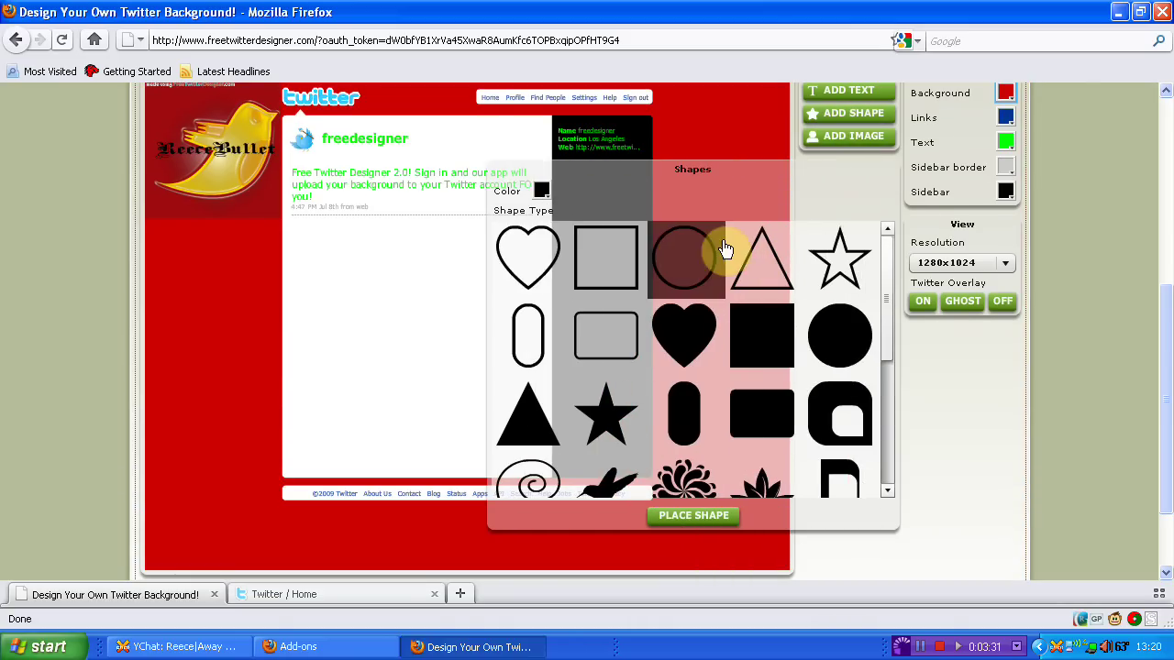
left_click(693, 517)
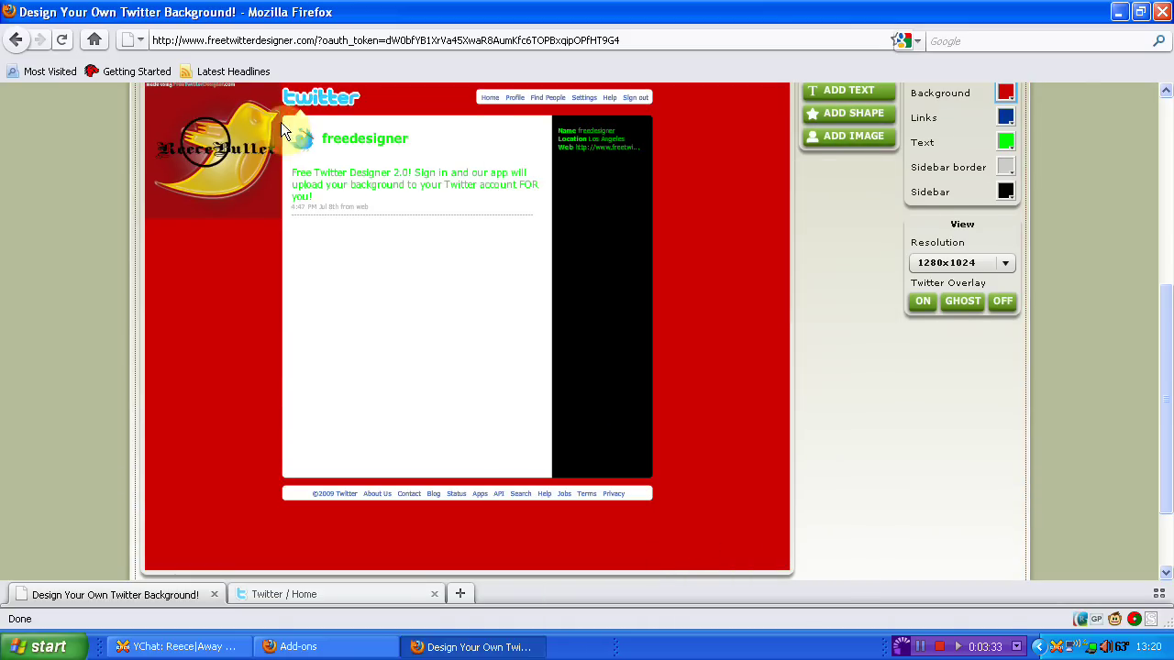
left_click(210, 121)
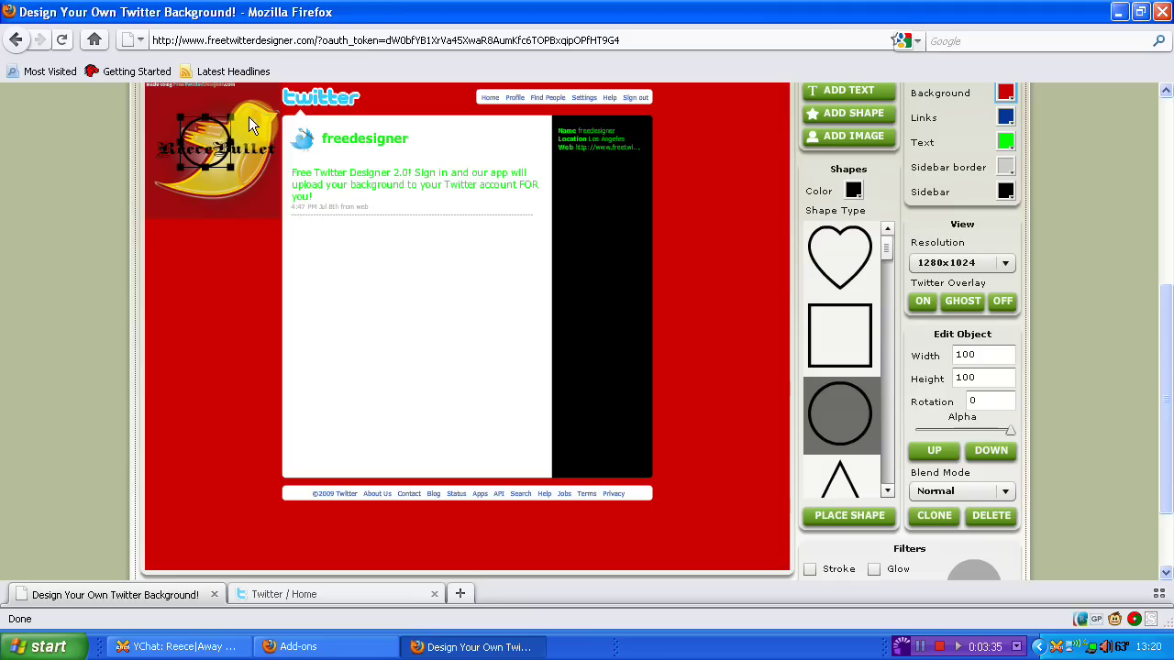
left_click_drag(209, 122, 706, 218)
left_click_drag(695, 153, 698, 294)
left_click(688, 147)
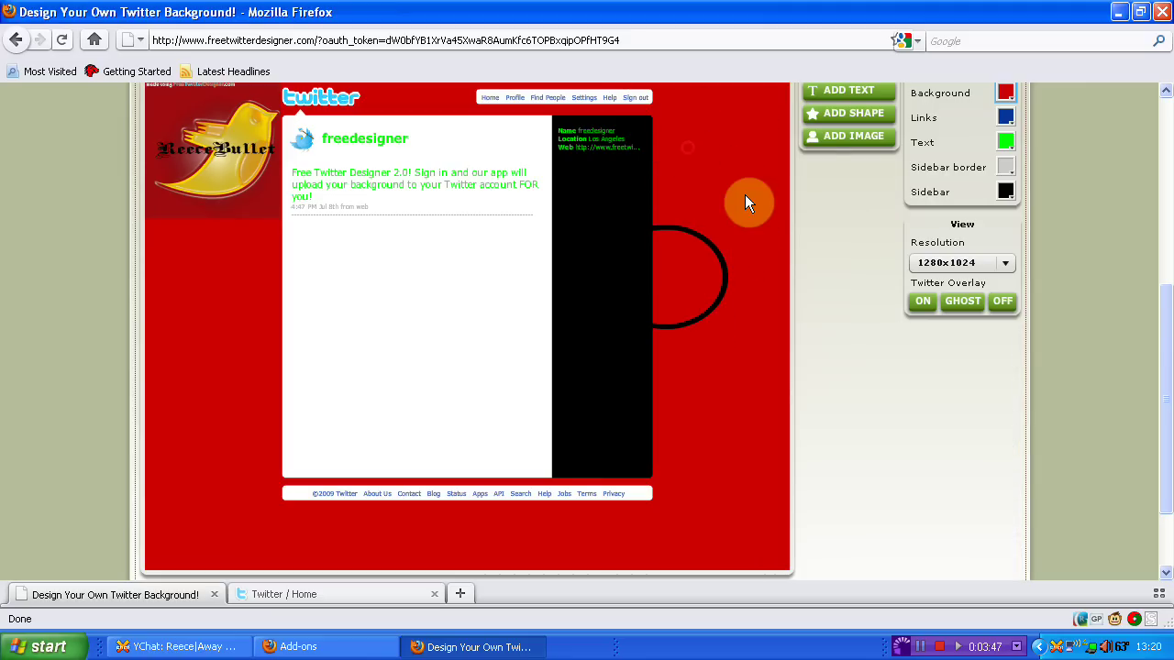
Clone the black ring four times, each copy offset diagonally.
left_click(703, 246)
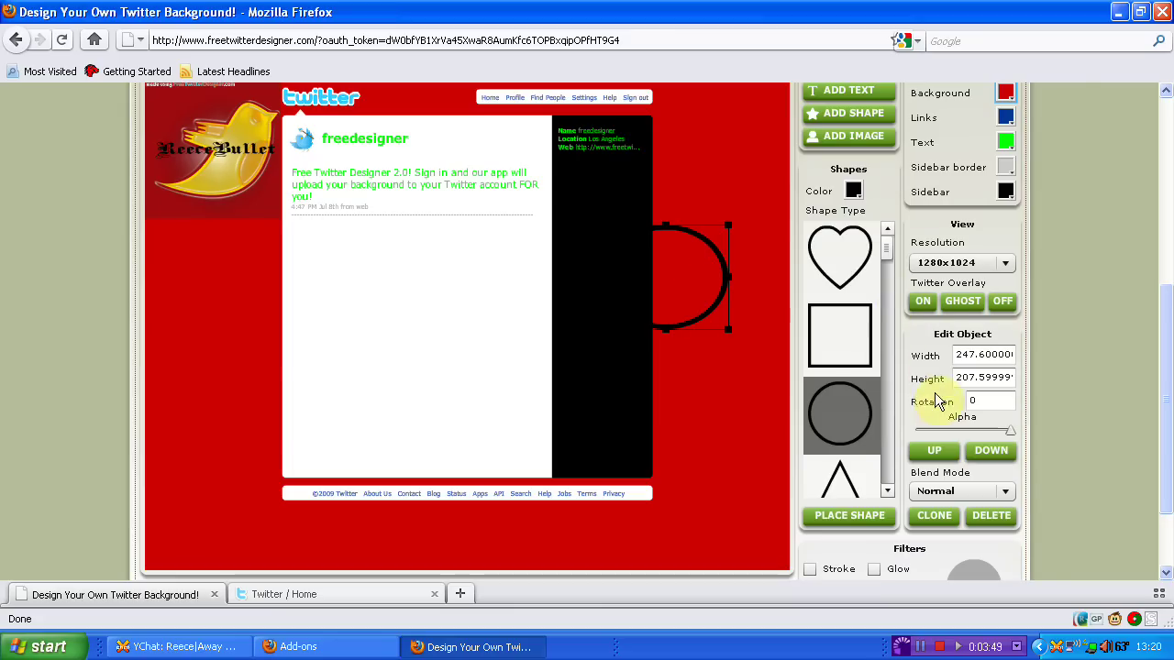
left_click(934, 515)
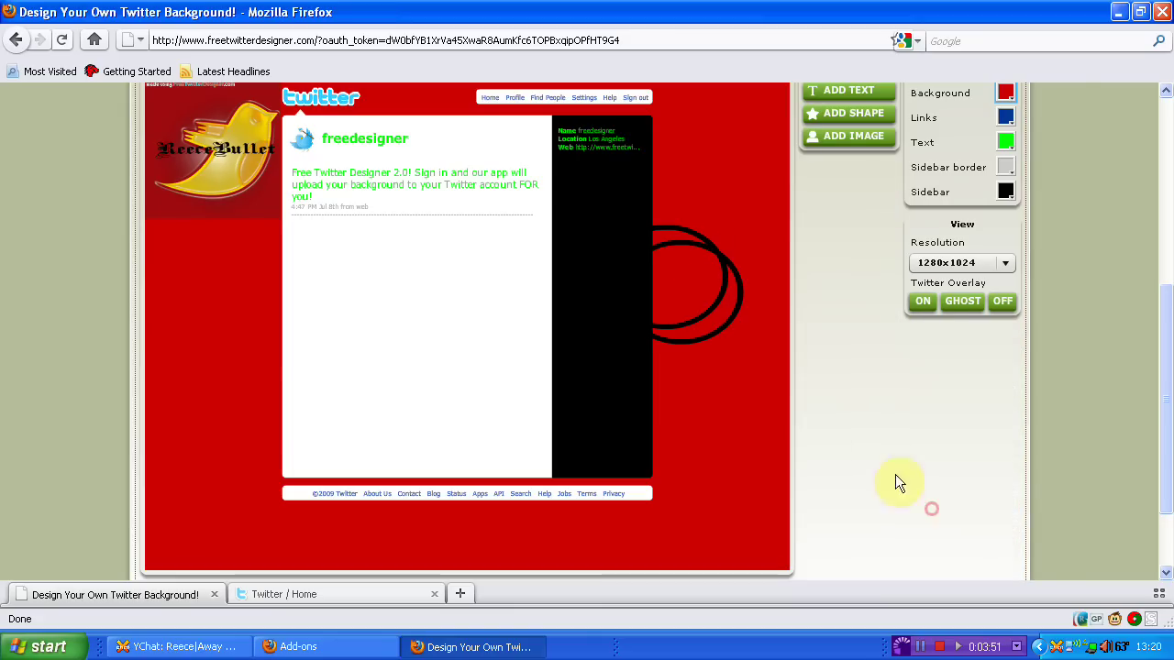
left_click(737, 275)
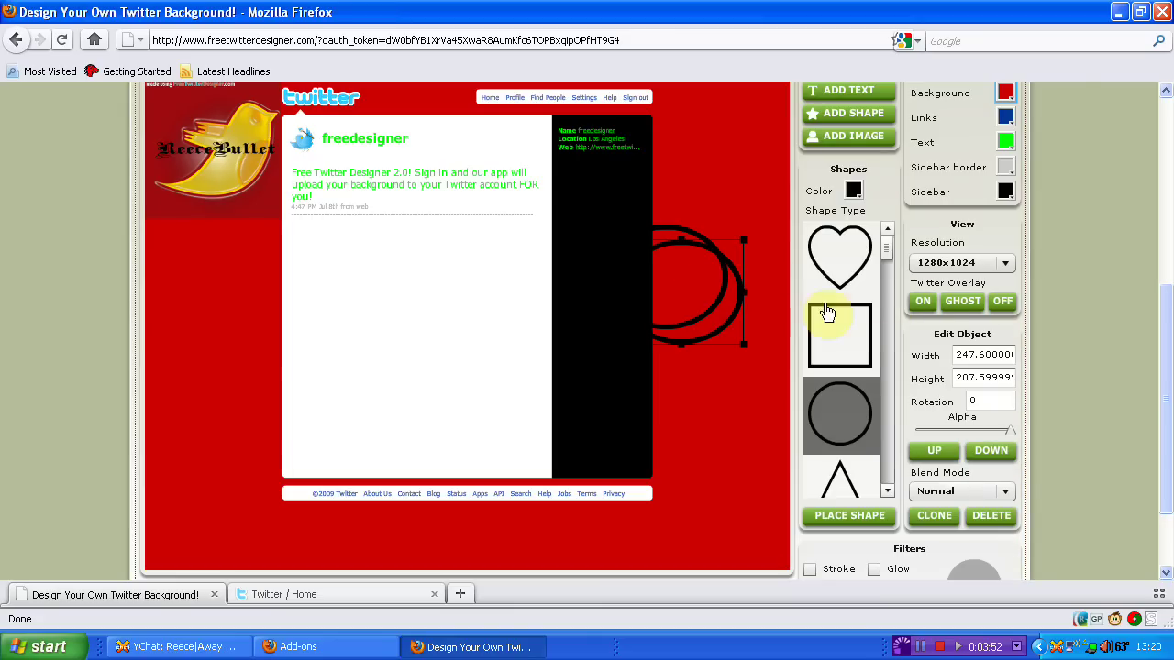
left_click(936, 518)
left_click(756, 298)
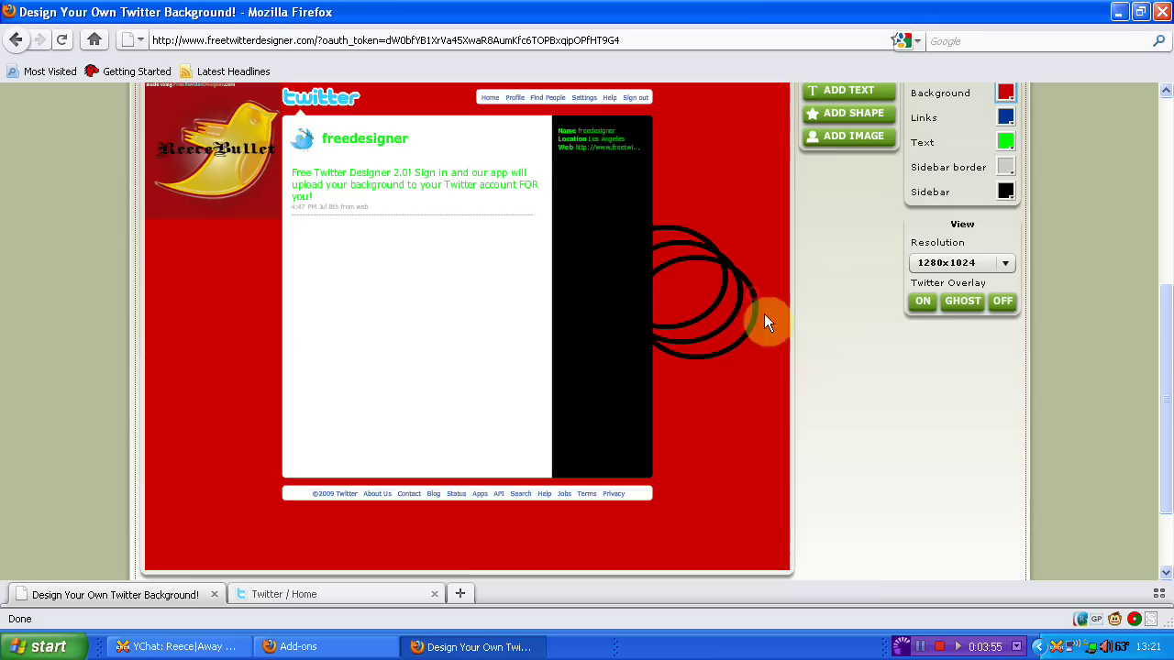
left_click(921, 523)
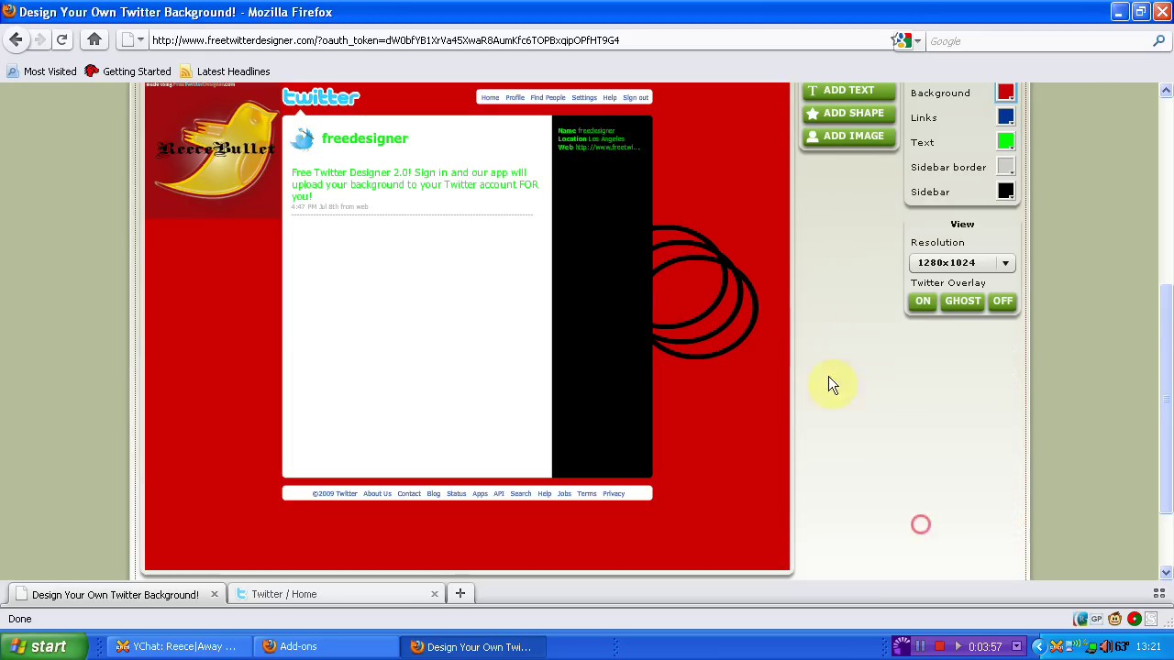
left_click(764, 309)
left_click(936, 518)
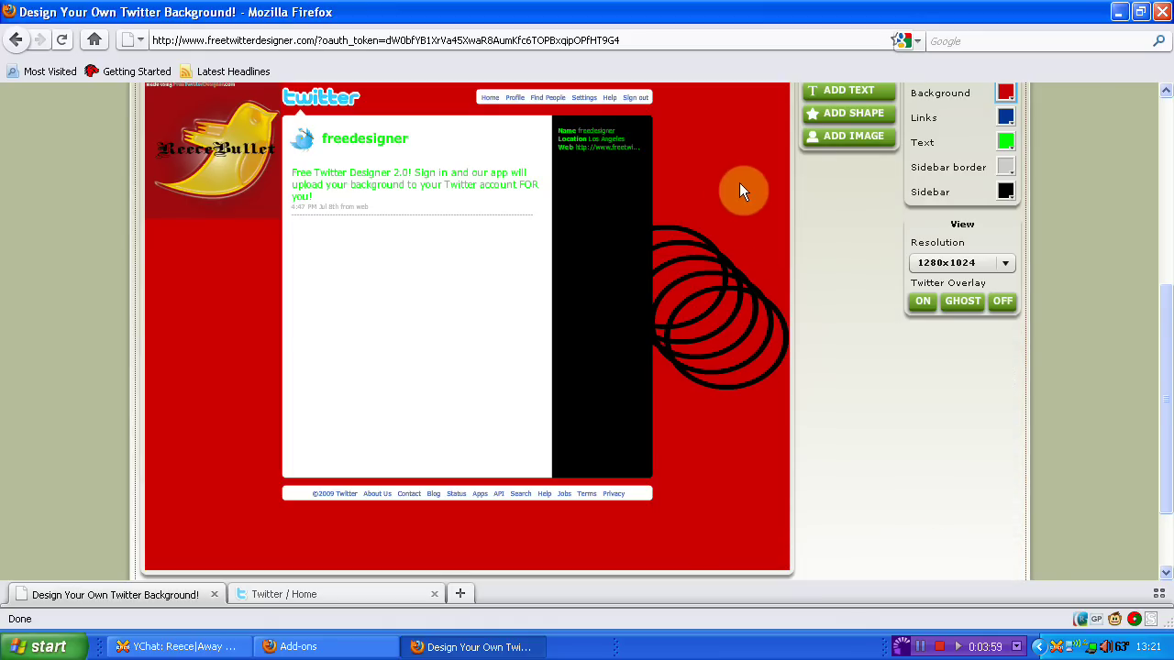
Clone two more rings, dragging one up to the top of the coil.
left_click(688, 231)
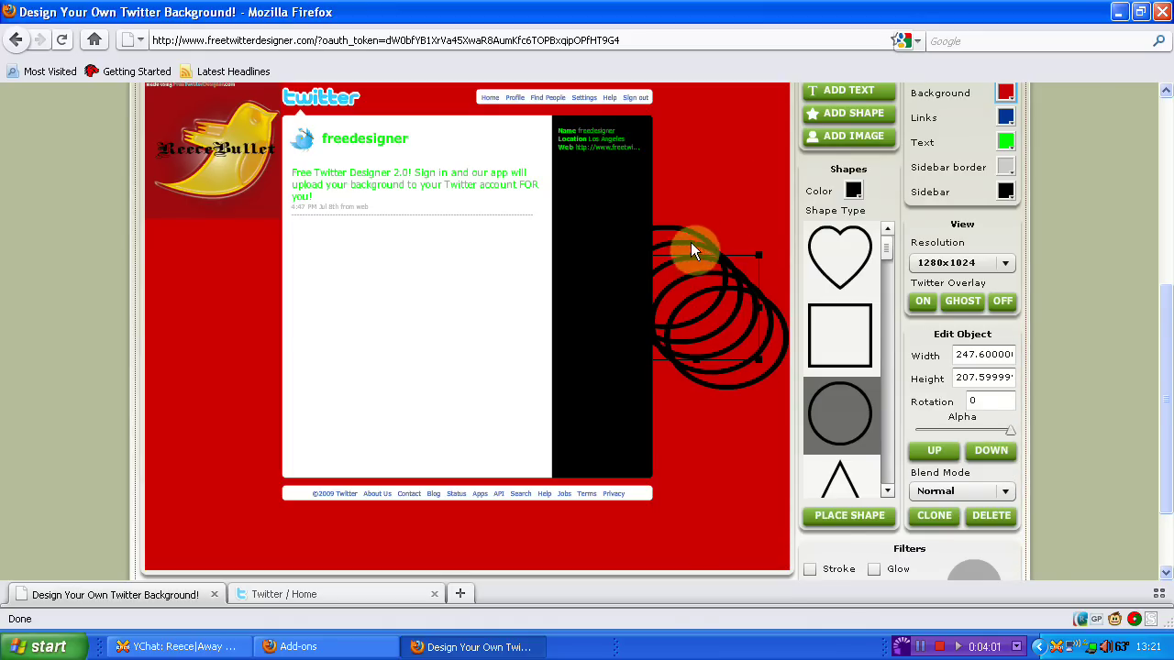
left_click(935, 515)
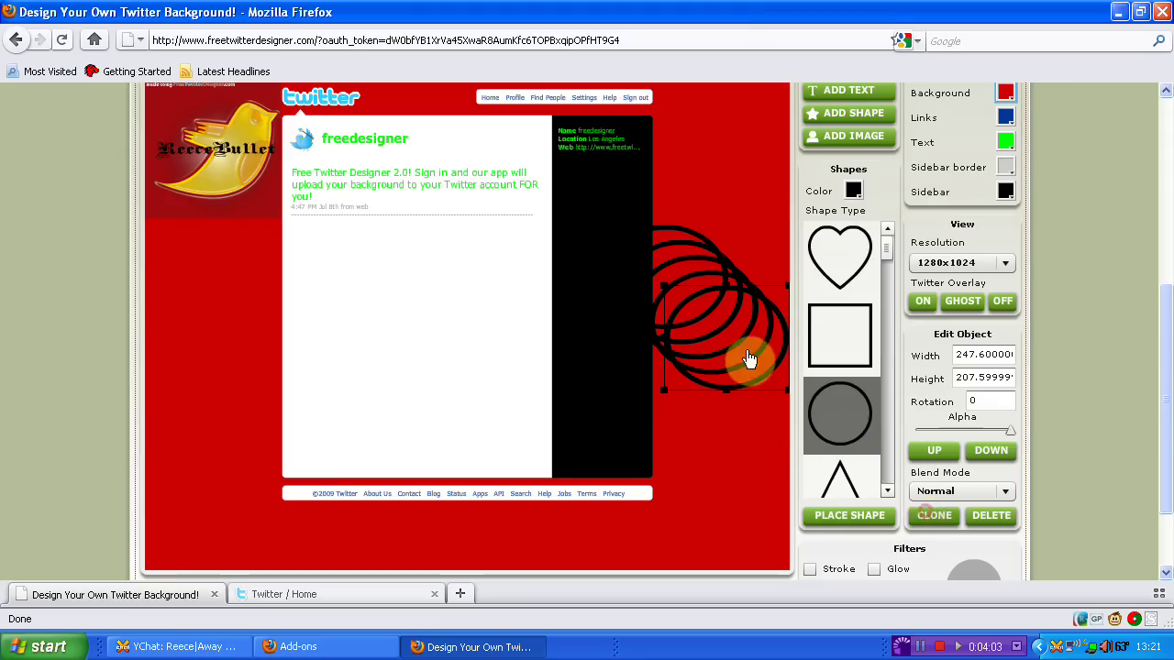
left_click_drag(738, 361, 615, 244)
left_click(931, 514)
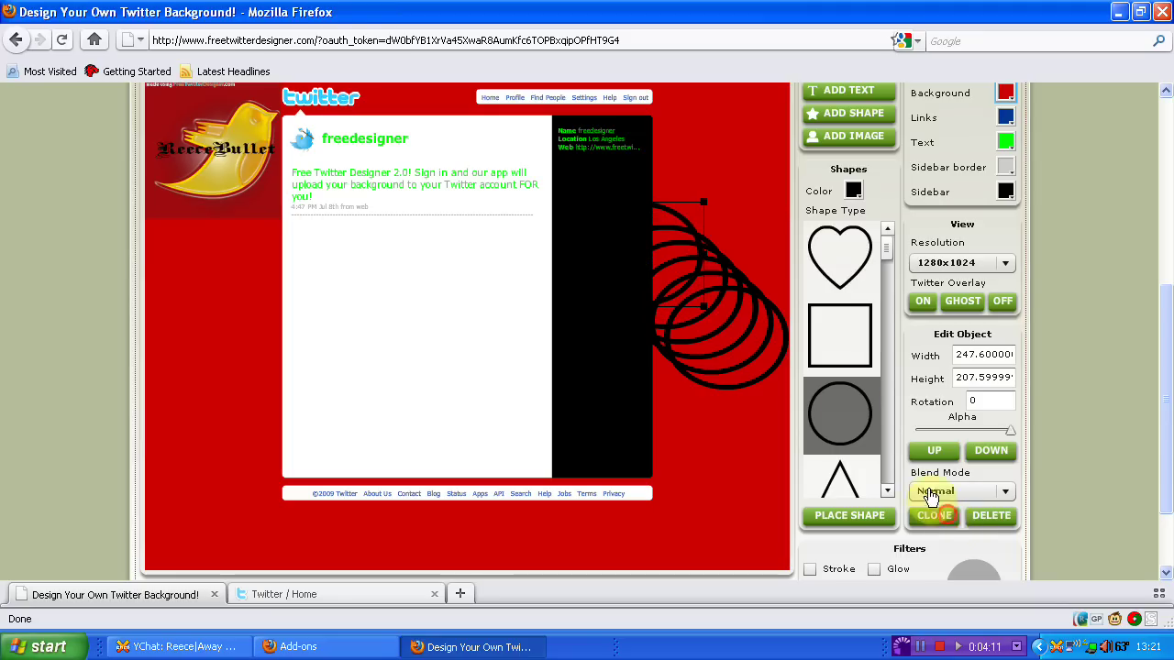
left_click(682, 251)
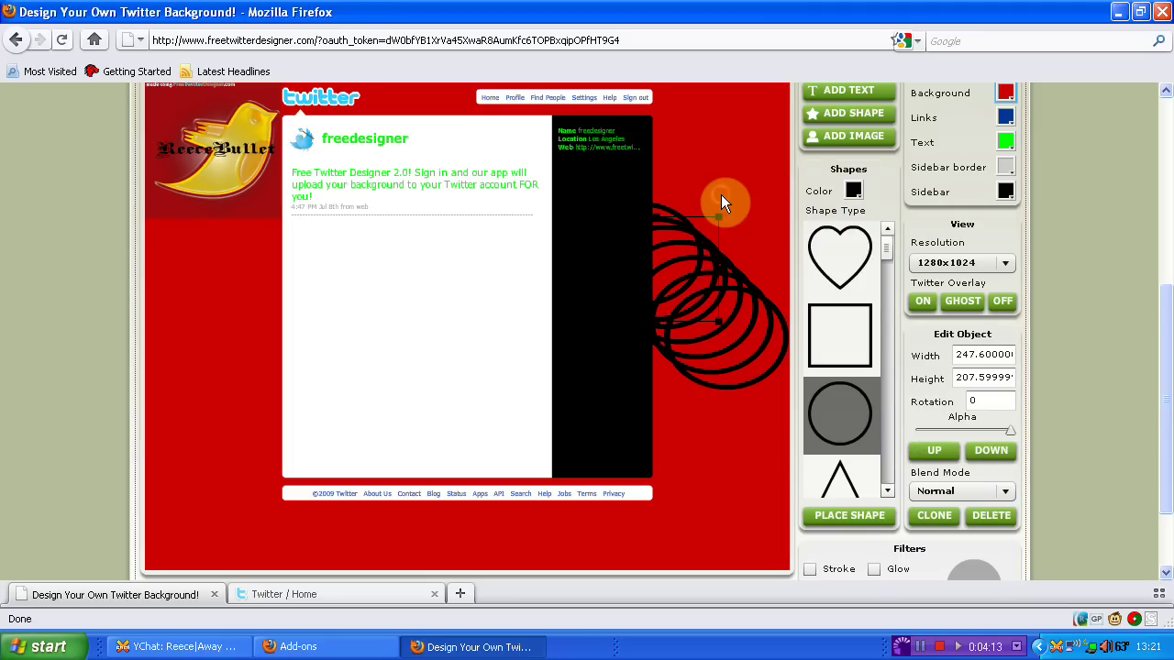
left_click(758, 439)
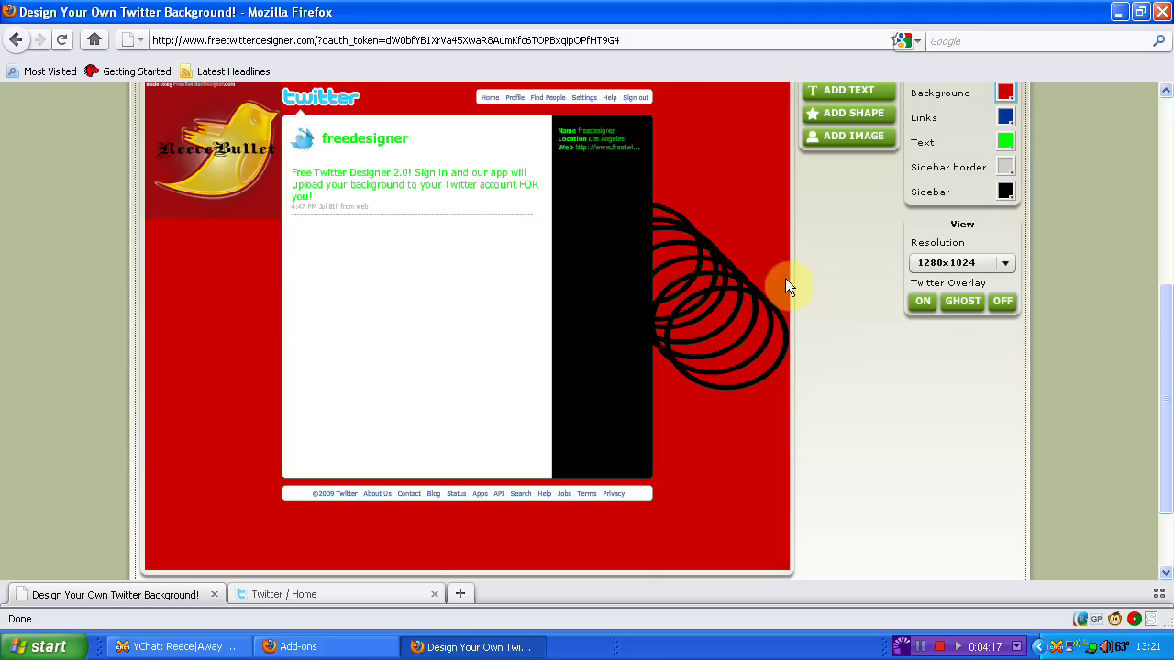
Add the reece image and place it at the top of the black sidebar.
left_click(844, 137)
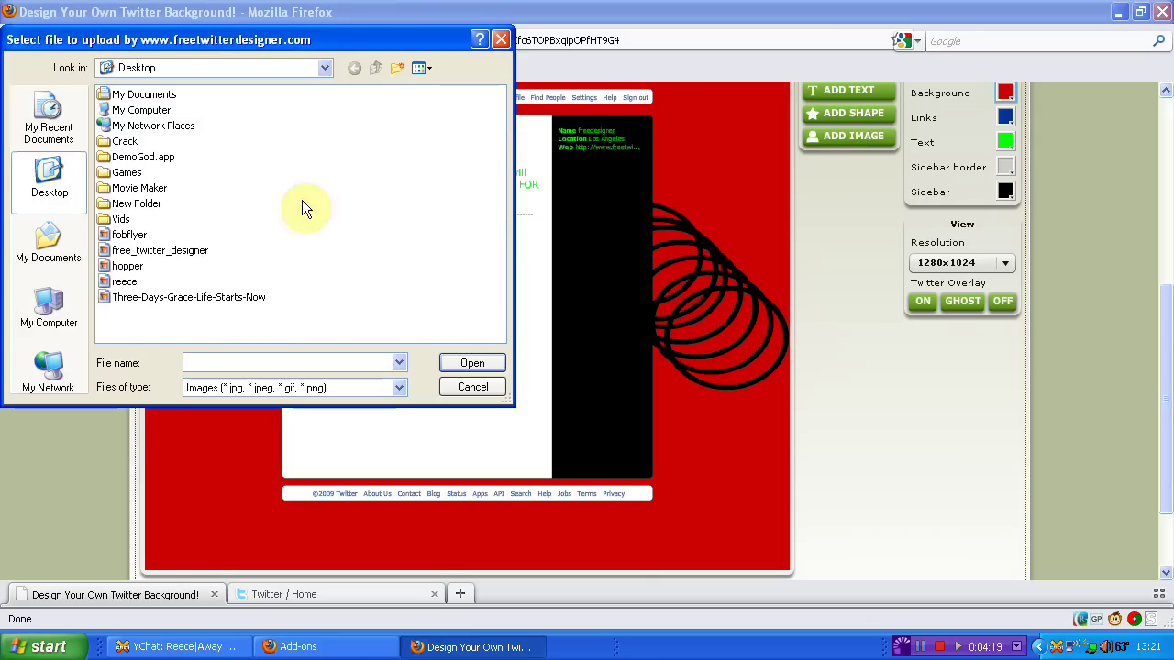
left_click(128, 282)
left_click(463, 365)
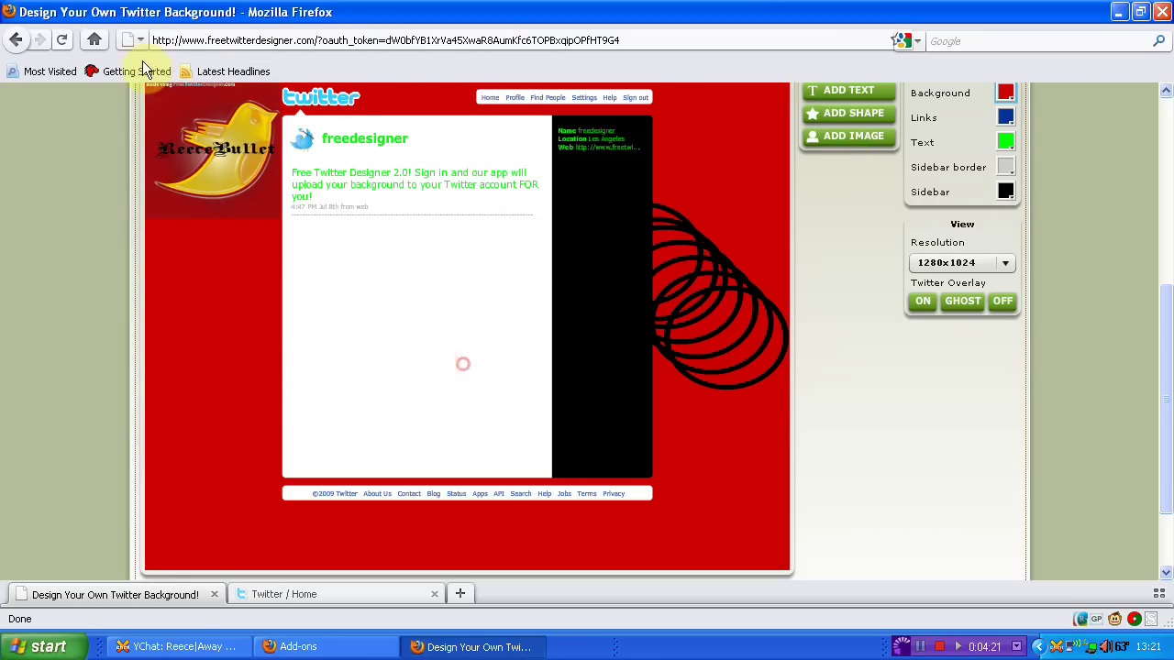
left_click_drag(193, 136, 226, 284)
left_click_drag(669, 325, 694, 191)
left_click(703, 213)
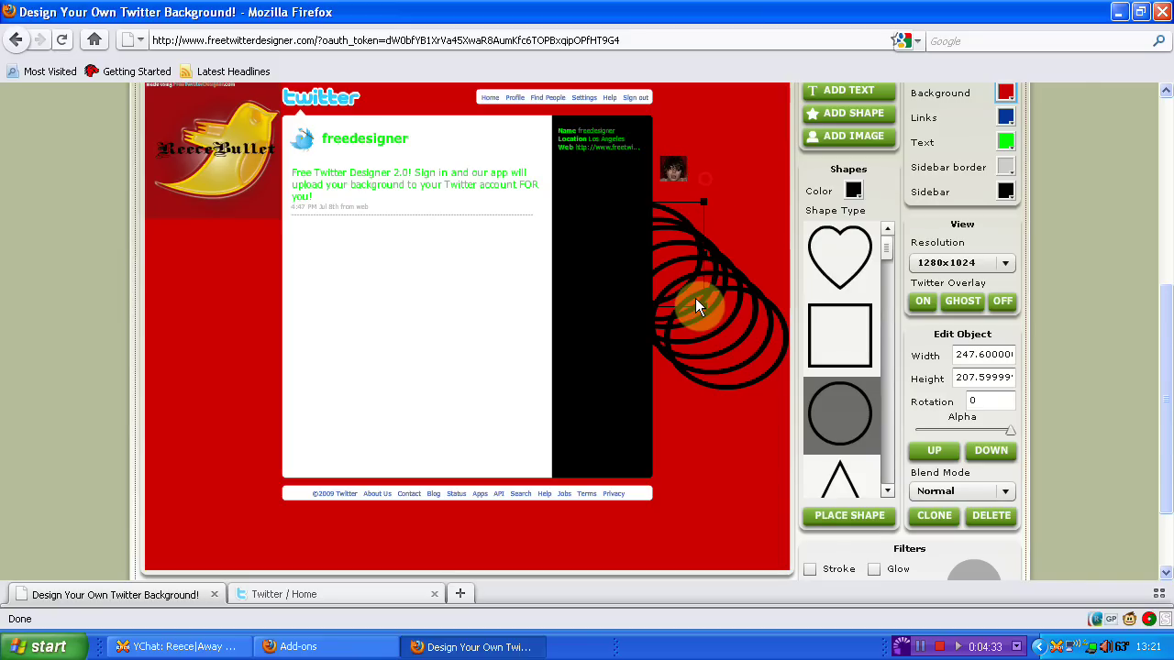
left_click(756, 485)
scroll(725, 449, "down", 2)
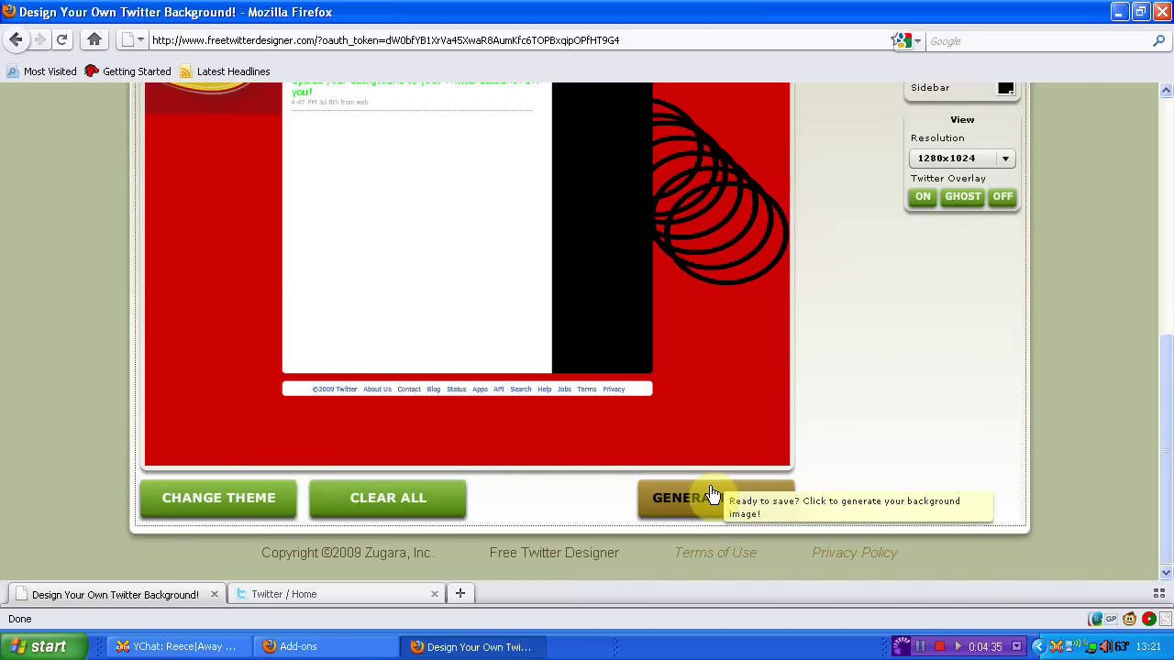
Generate the finished background image and export it to Twitter.
left_click(714, 495)
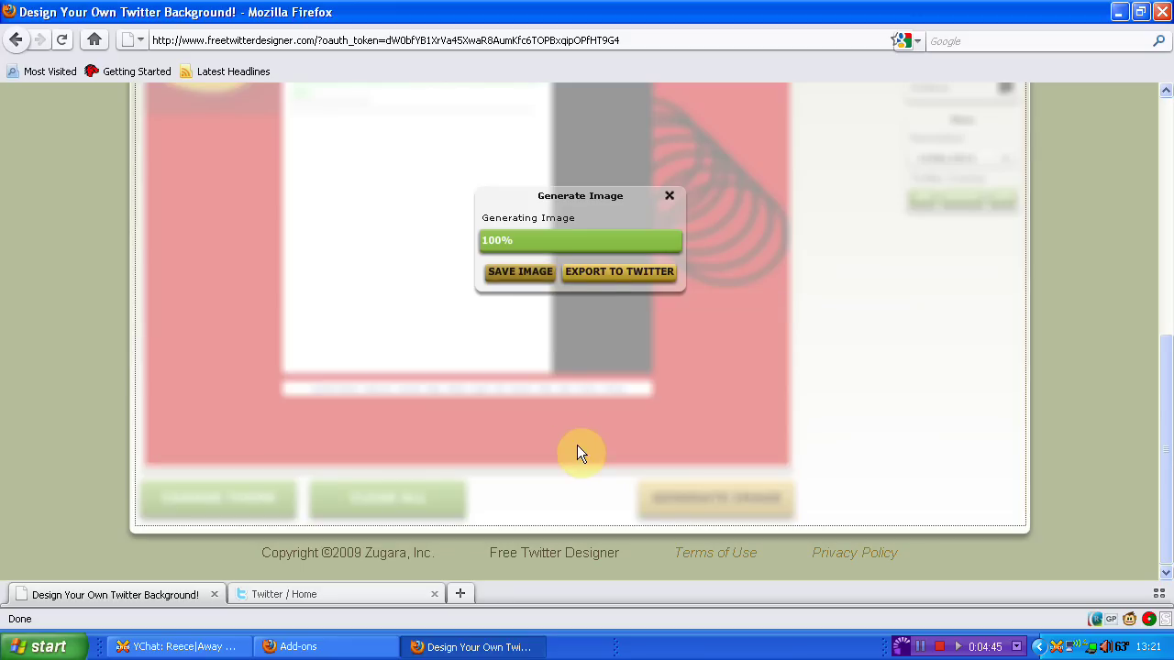
left_click(596, 281)
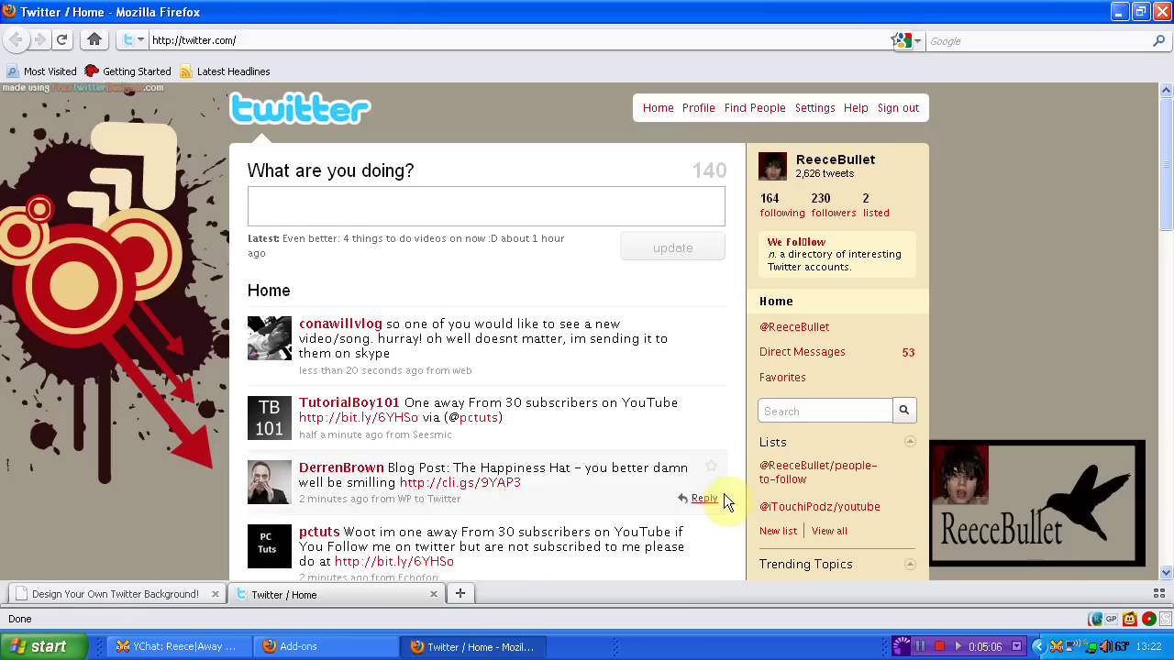
Open Twitter from the designer via 'Take me to Twitter!', dismissing the URL alert.
scroll(949, 419, "down", 2)
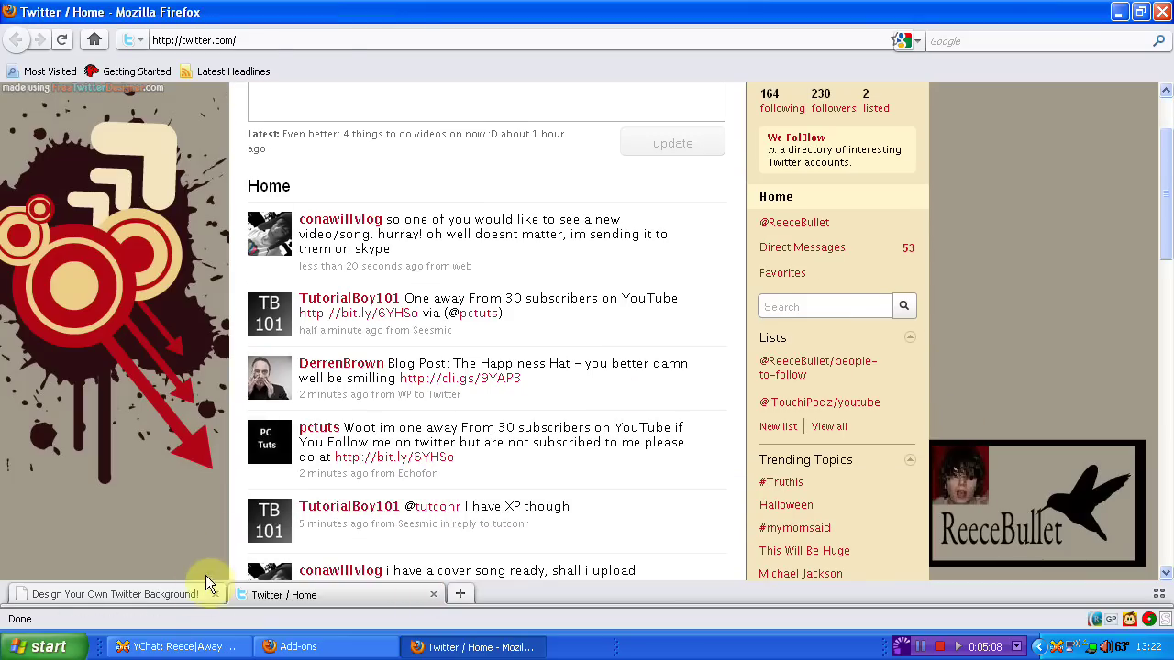
left_click(202, 591)
left_click(555, 260)
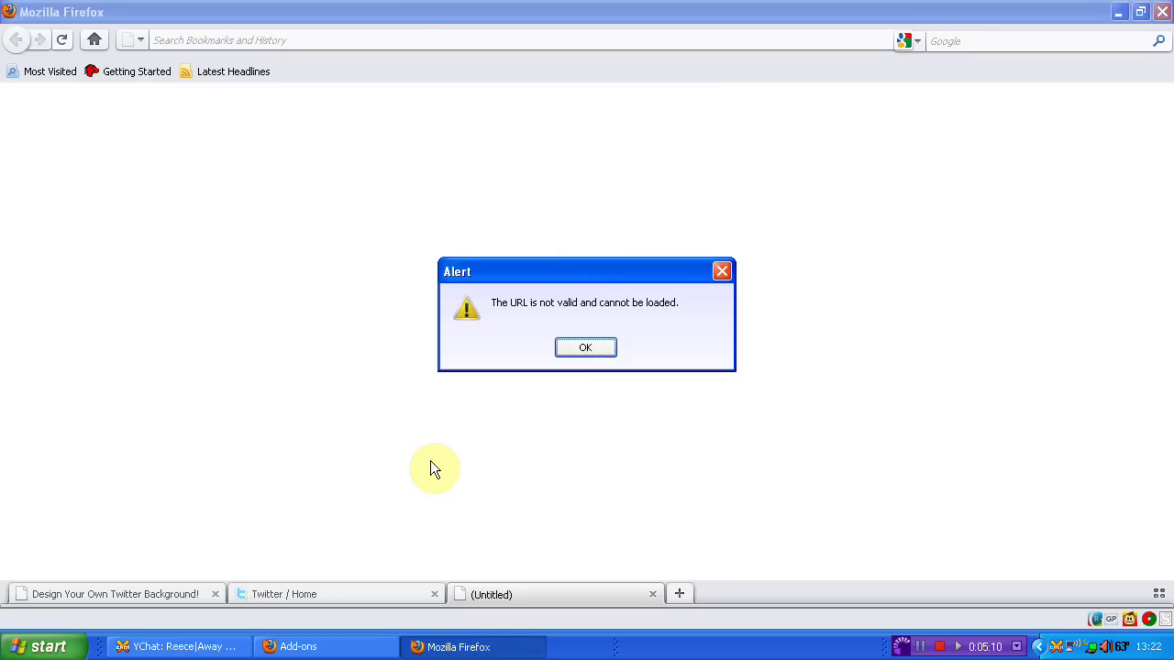
left_click(583, 351)
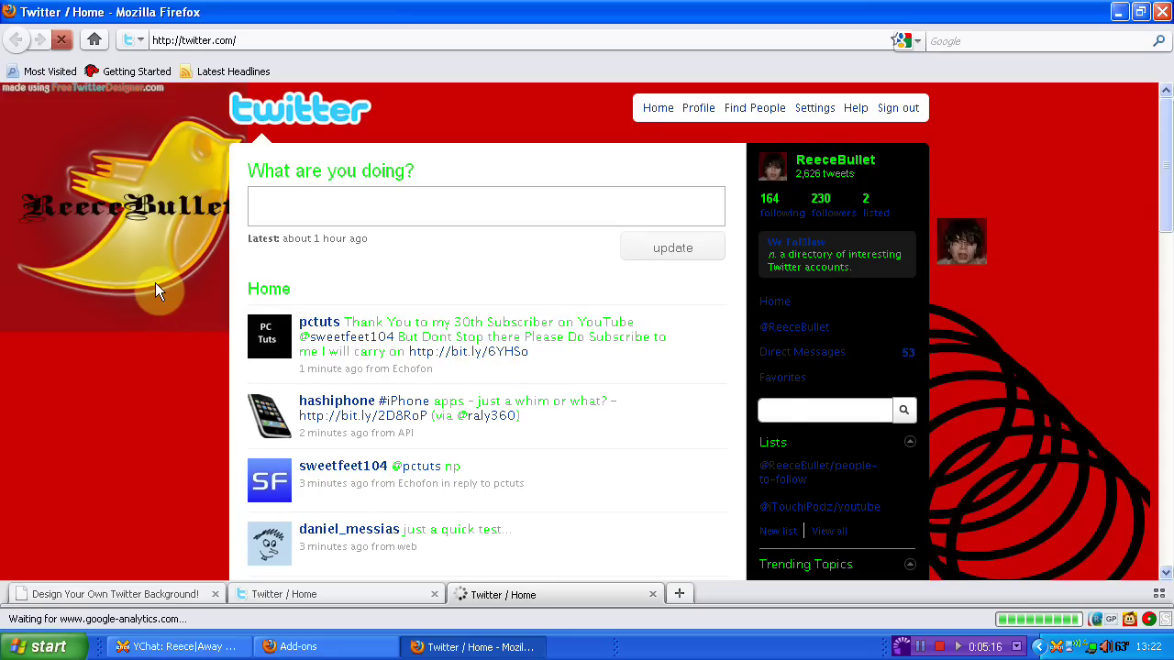
Browse the home page's new red ReeceBullet background, then return to the designer tab.
scroll(155, 283, "down", 1)
scroll(155, 282, "up", 1)
scroll(155, 282, "down", 1)
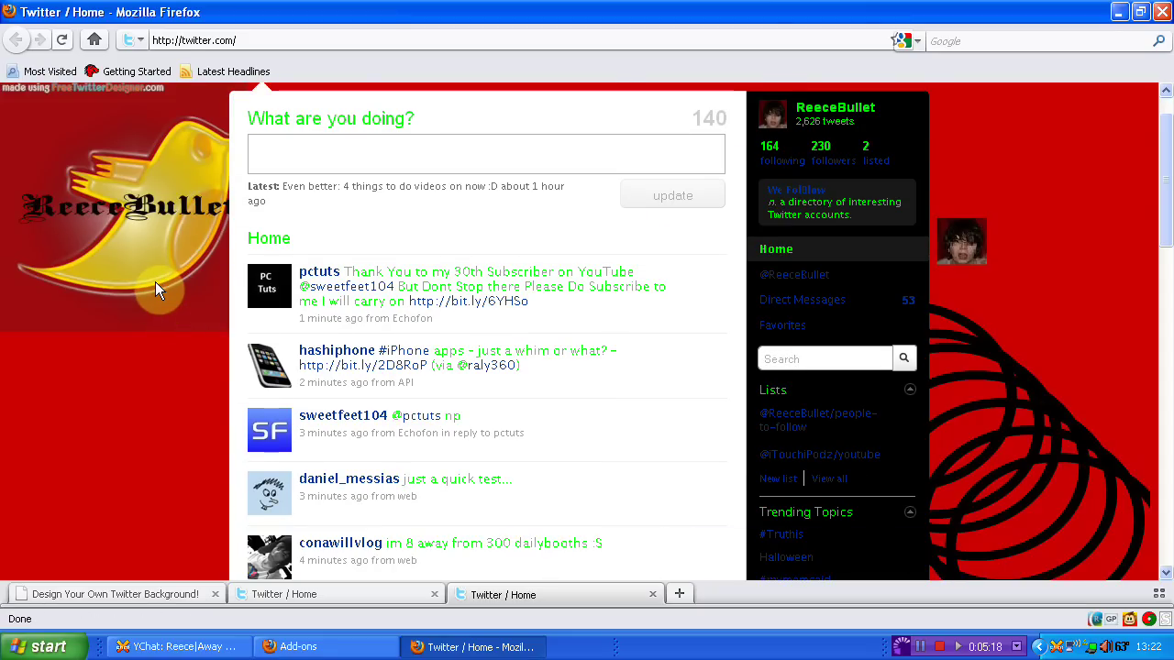
scroll(155, 282, "up", 1)
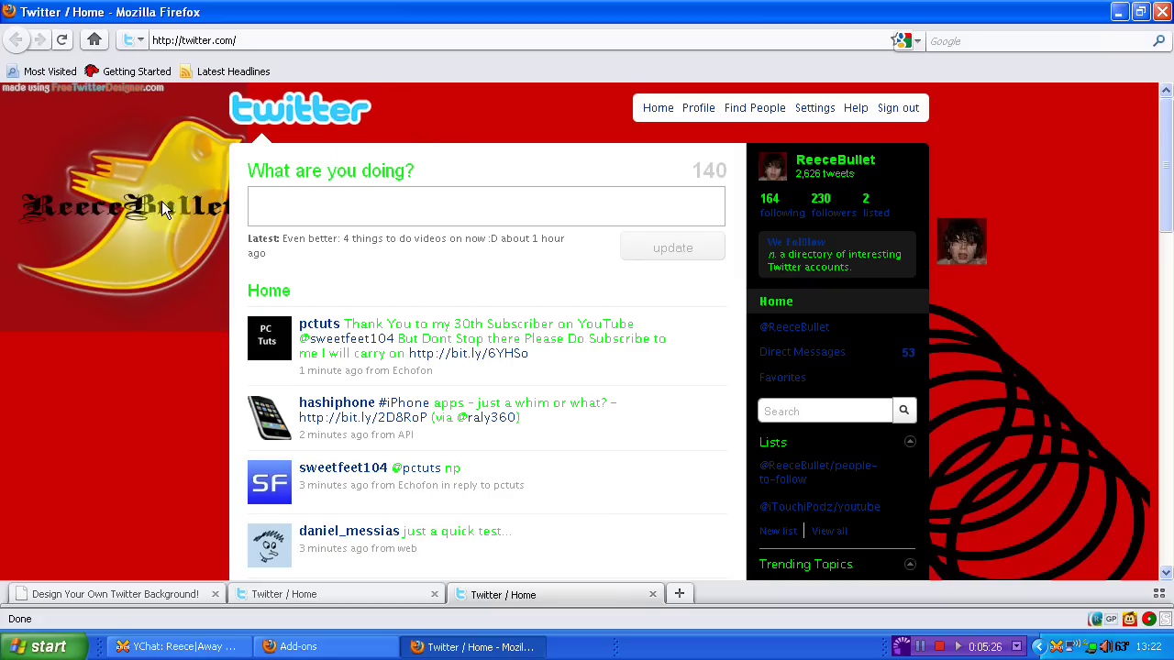
scroll(207, 266, "down", 1)
scroll(205, 269, "down", 1)
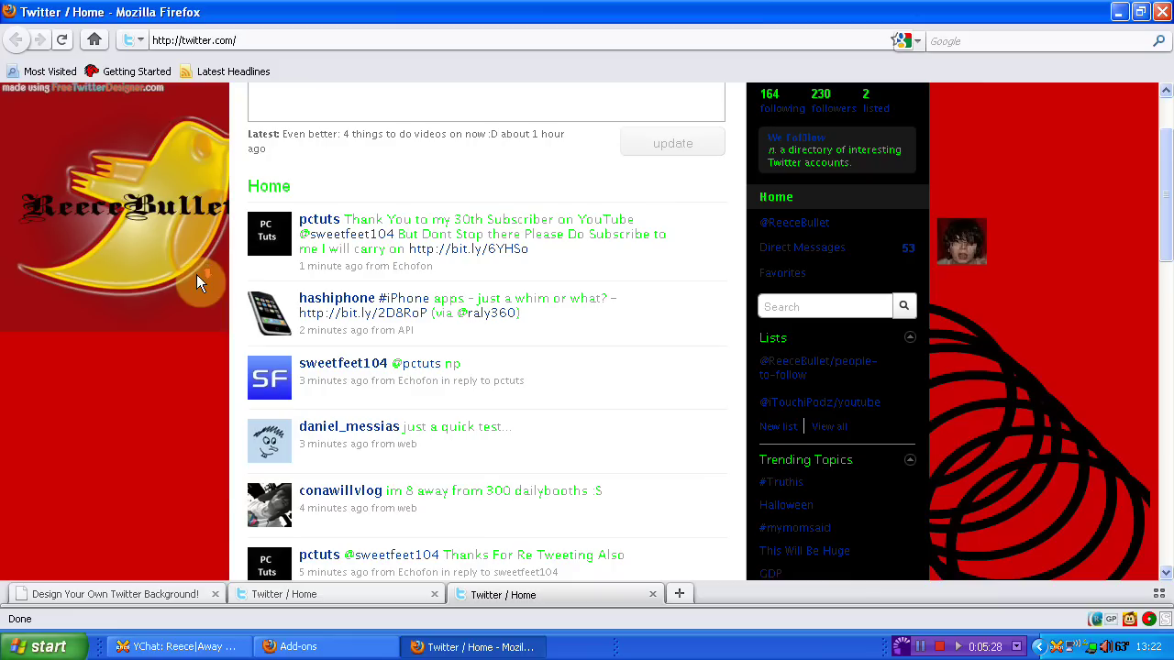
scroll(946, 281, "down", 2)
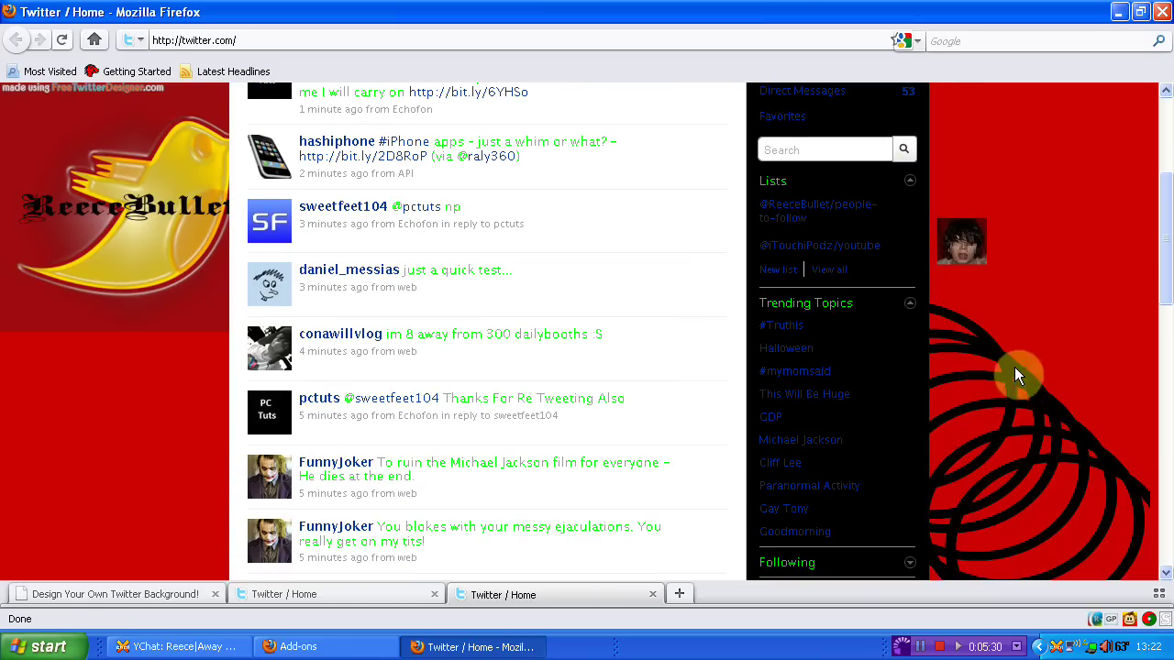
left_click_drag(1165, 236, 1105, 392)
scroll(1079, 431, "up", 11)
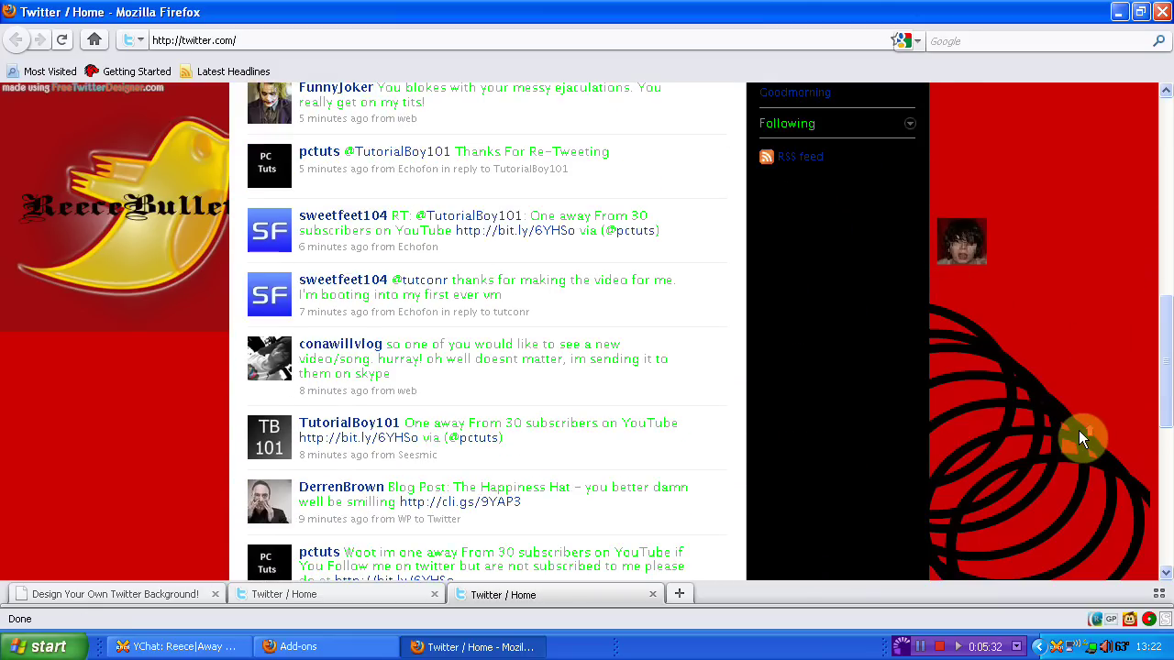
scroll(1079, 430, "up", 4)
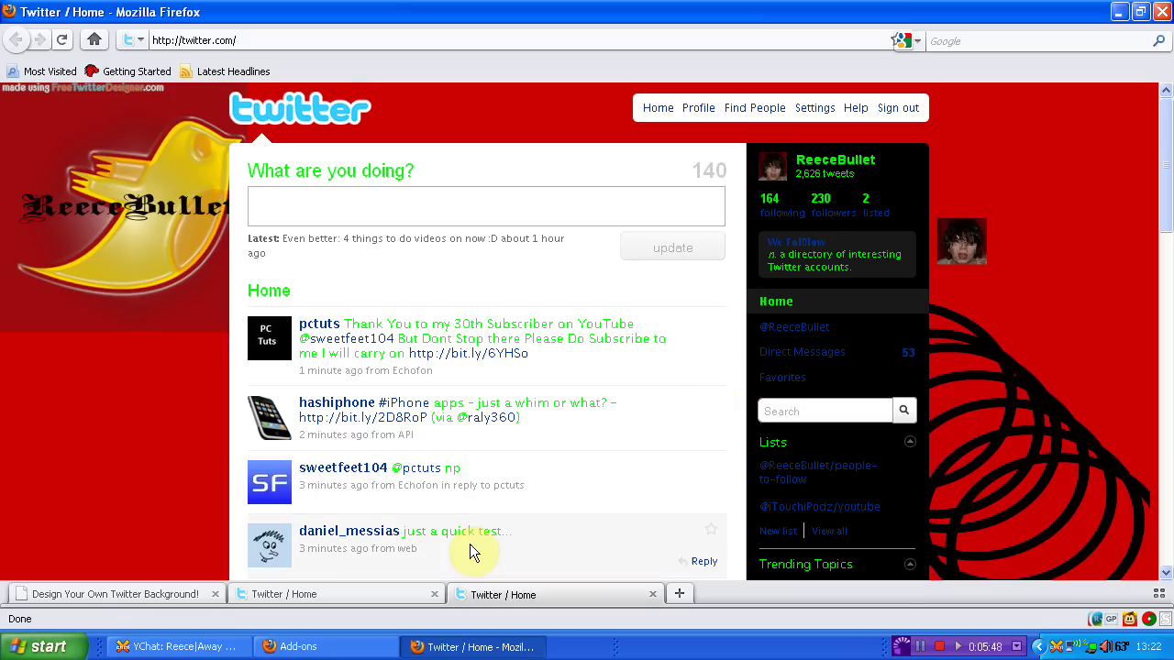
left_click(178, 600)
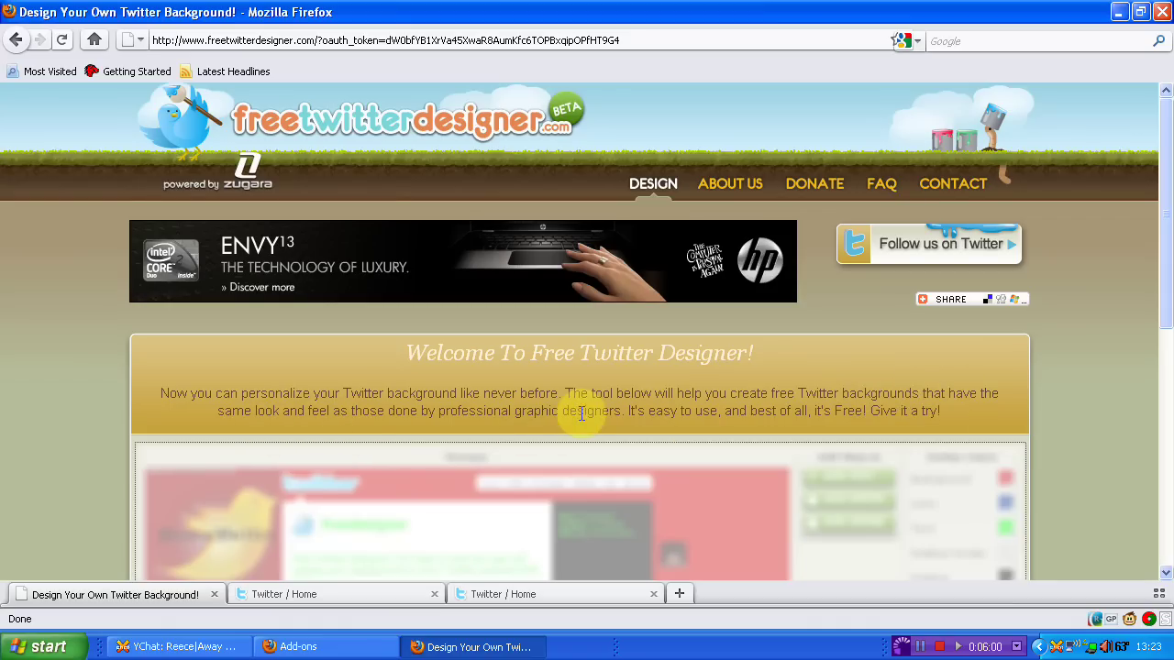
Flip between the old splatter-theme and new red-theme Twitter tabs, ending on the red one.
scroll(583, 414, "down", 3)
scroll(584, 414, "down", 5)
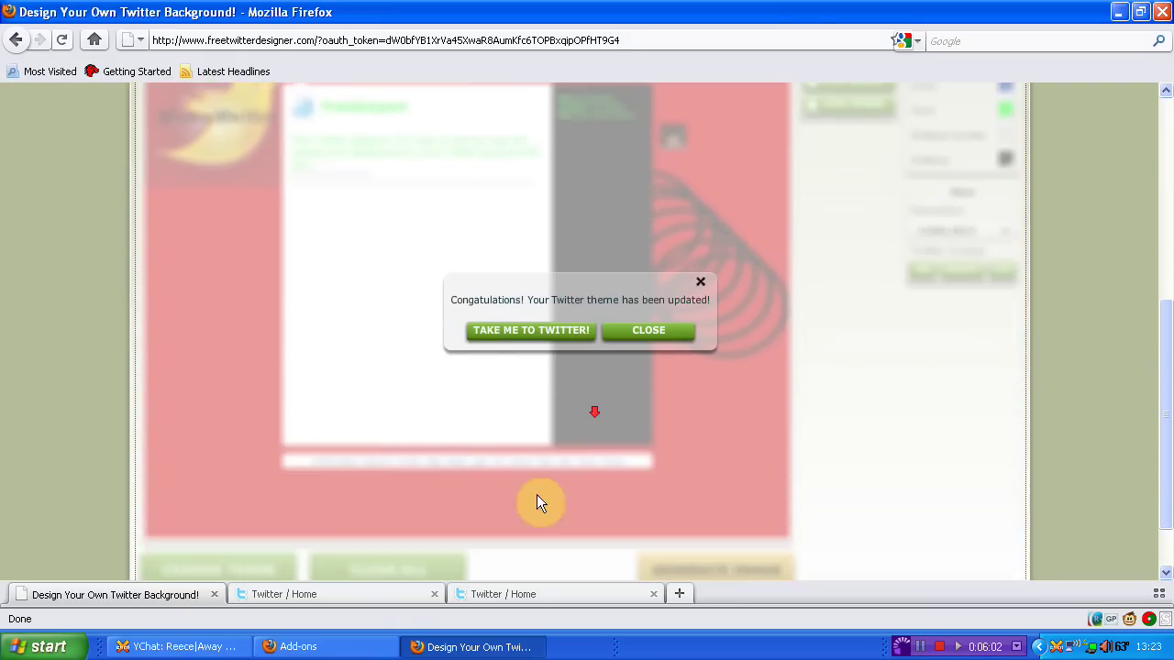
left_click(305, 592)
left_click(523, 598)
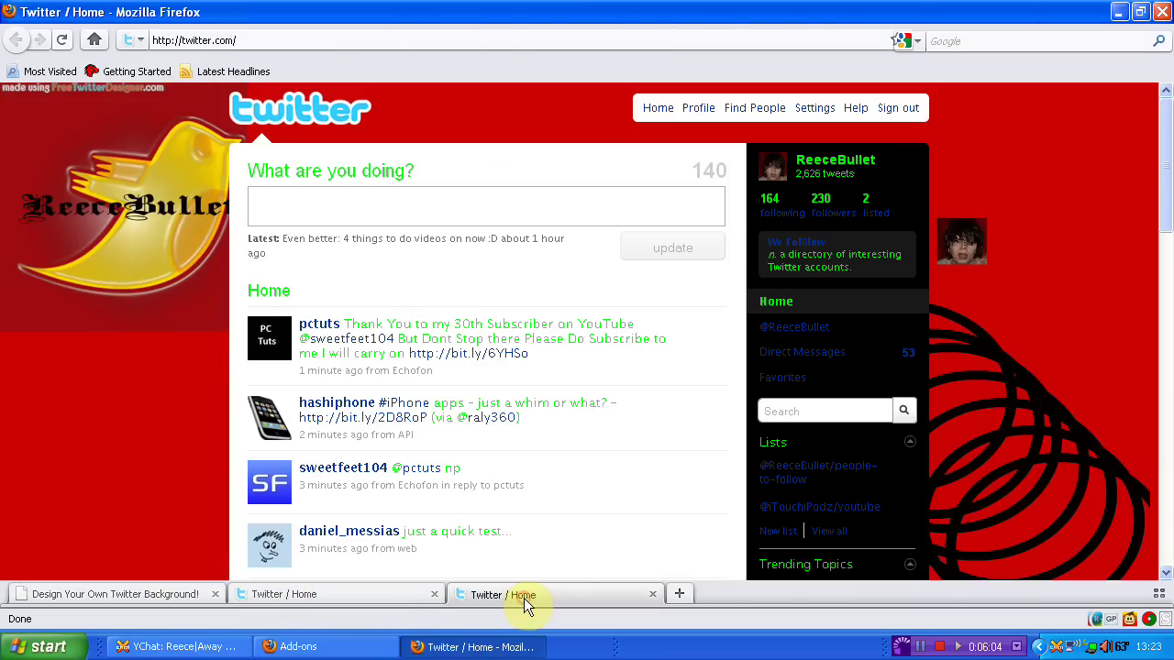
left_click(384, 595)
scroll(1015, 405, "down", 1)
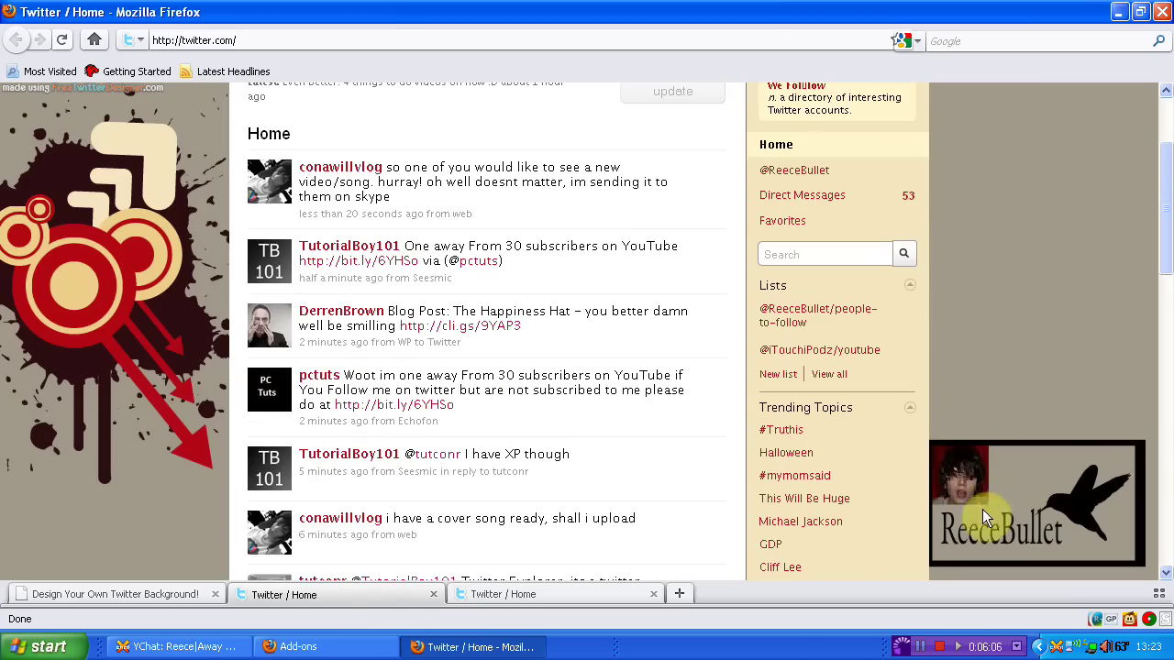
scroll(983, 508, "up", 2)
left_click(601, 598)
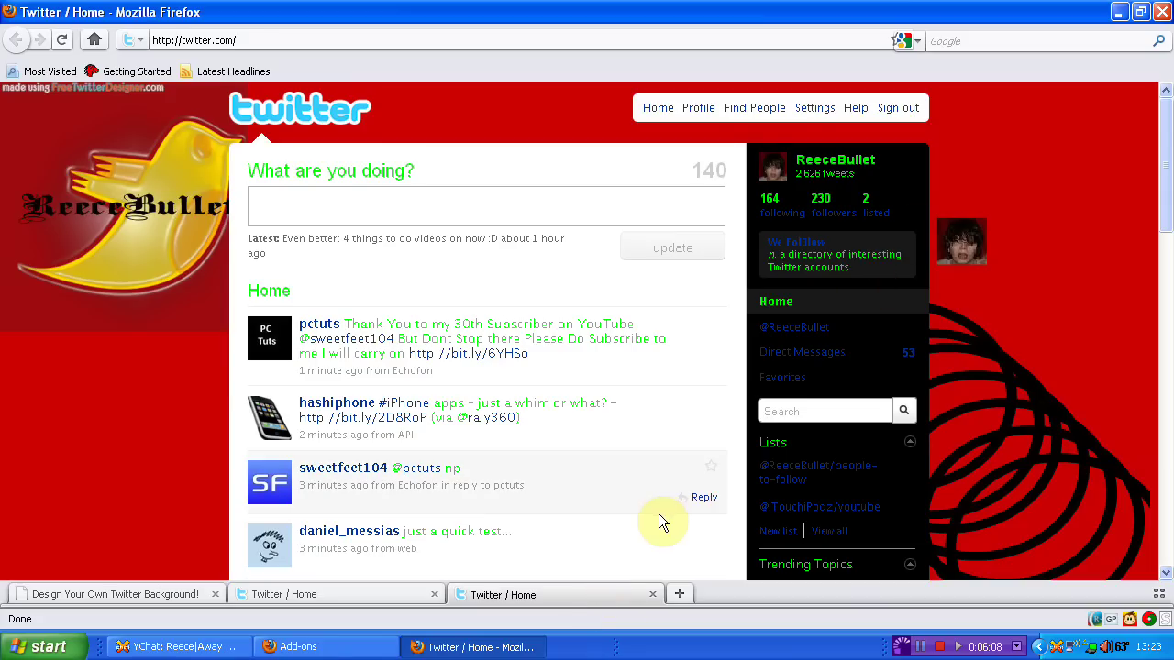